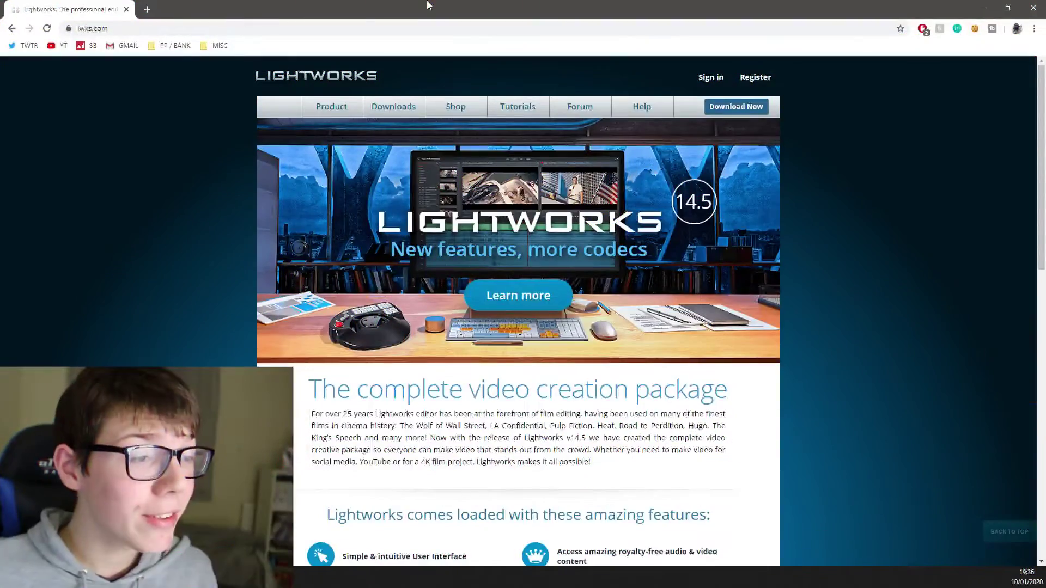
Step: Read through the Lightworks homepage's feature list and download section, and briefly play the Quick Start Guide video
scroll(381, 218, down, 4)
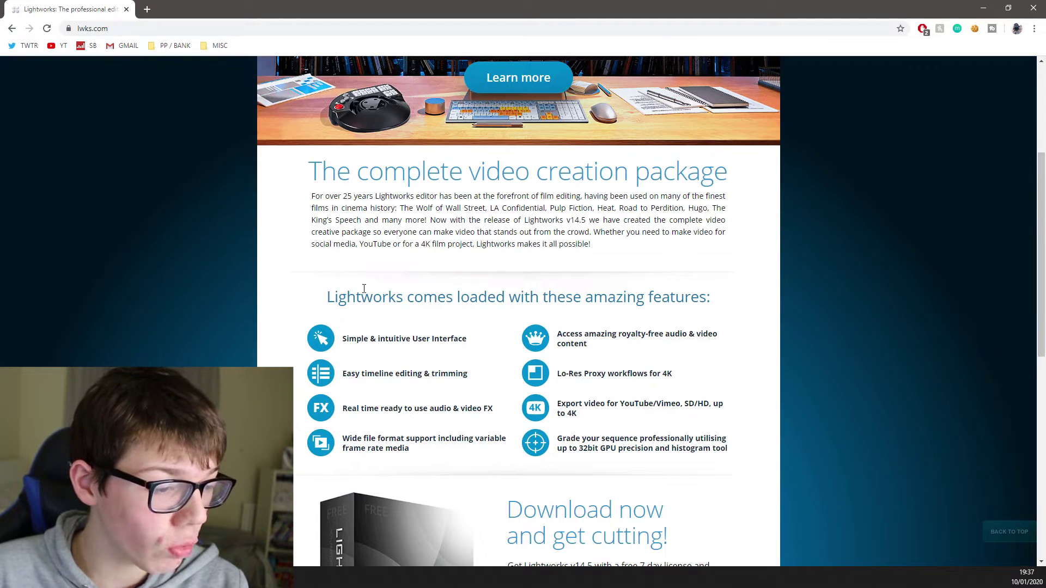
scroll(455, 349, down, 2)
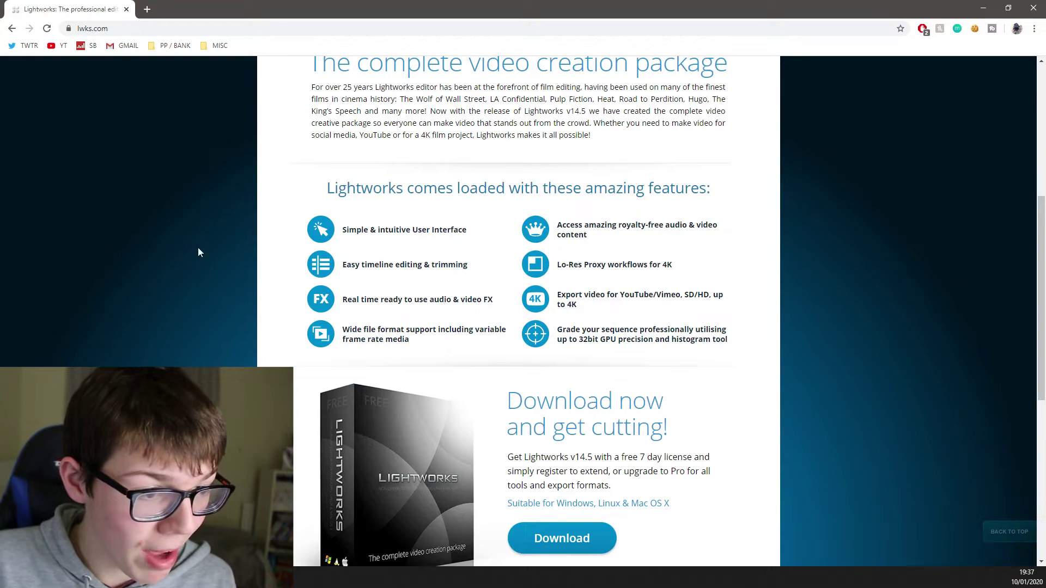
drag(596, 289, 558, 299)
click(566, 283)
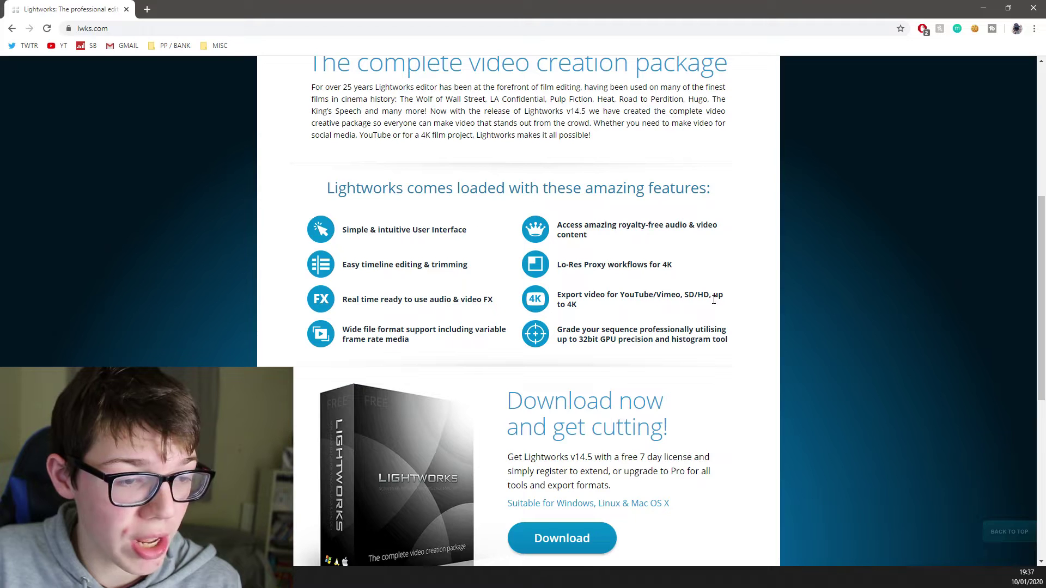
drag(728, 339, 595, 339)
click(594, 340)
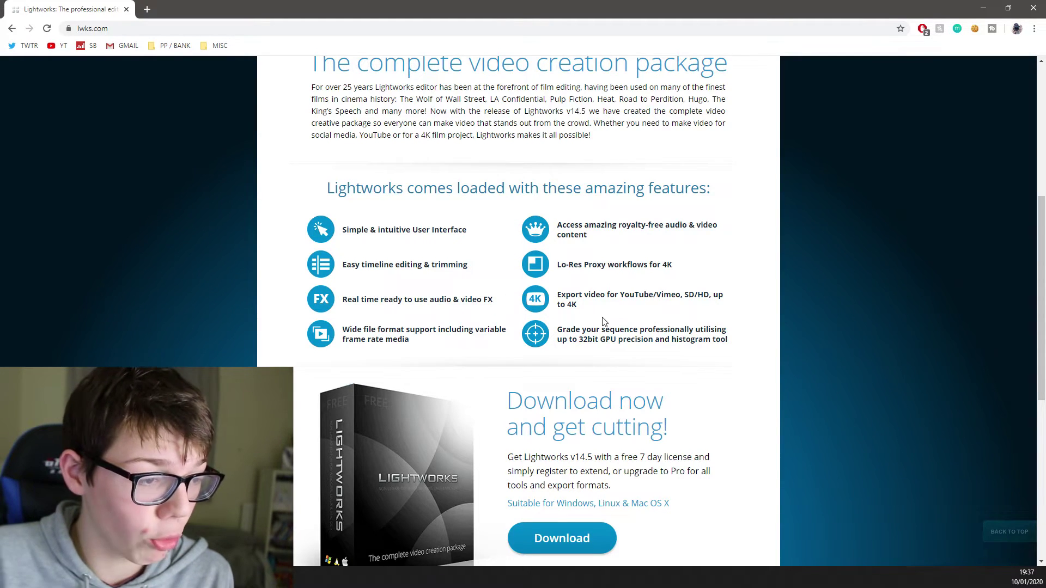
scroll(603, 322, down, 3)
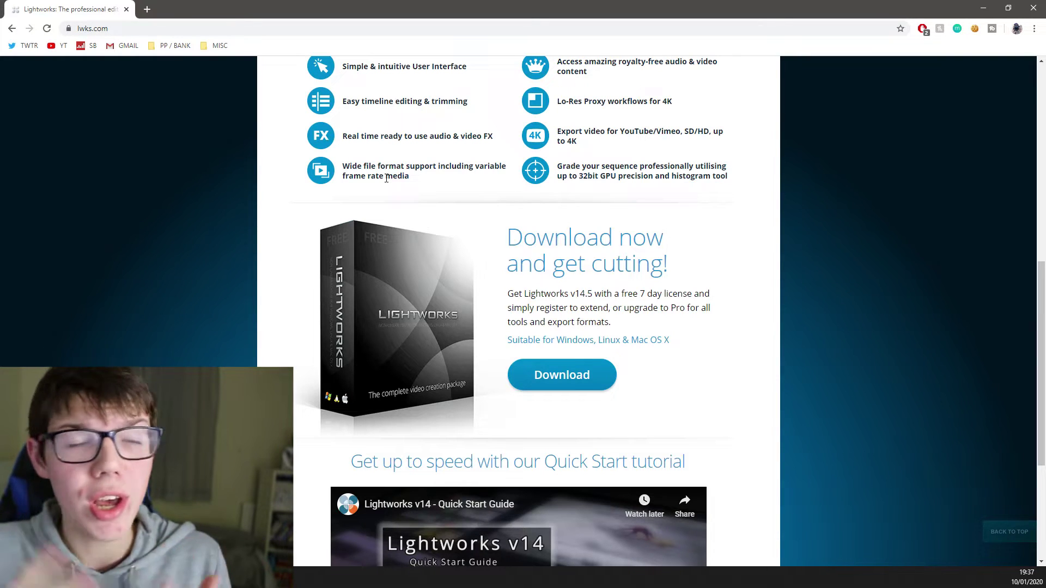
scroll(387, 178, down, 3)
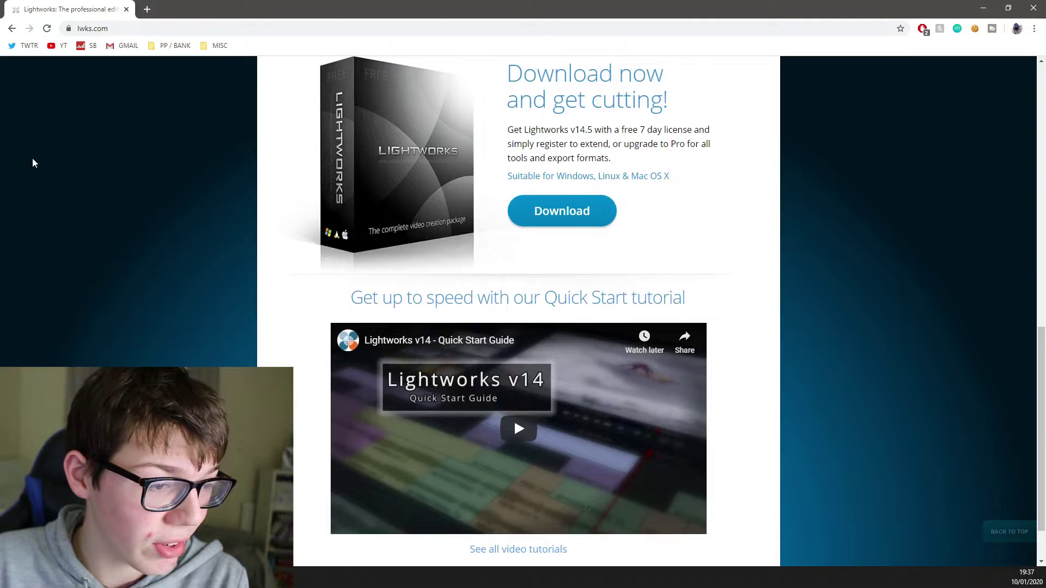
scroll(523, 434, down, 2)
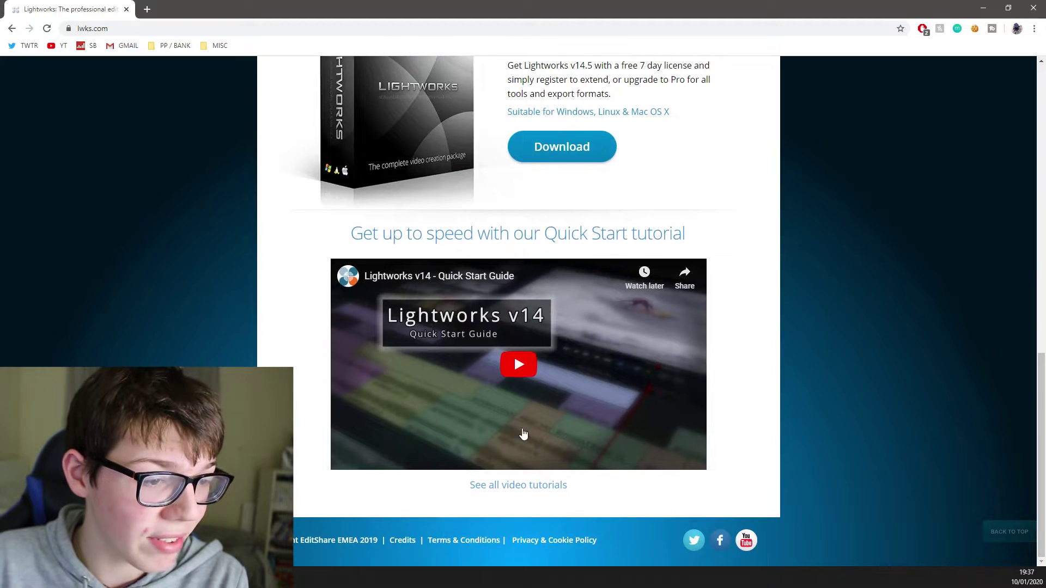
click(534, 372)
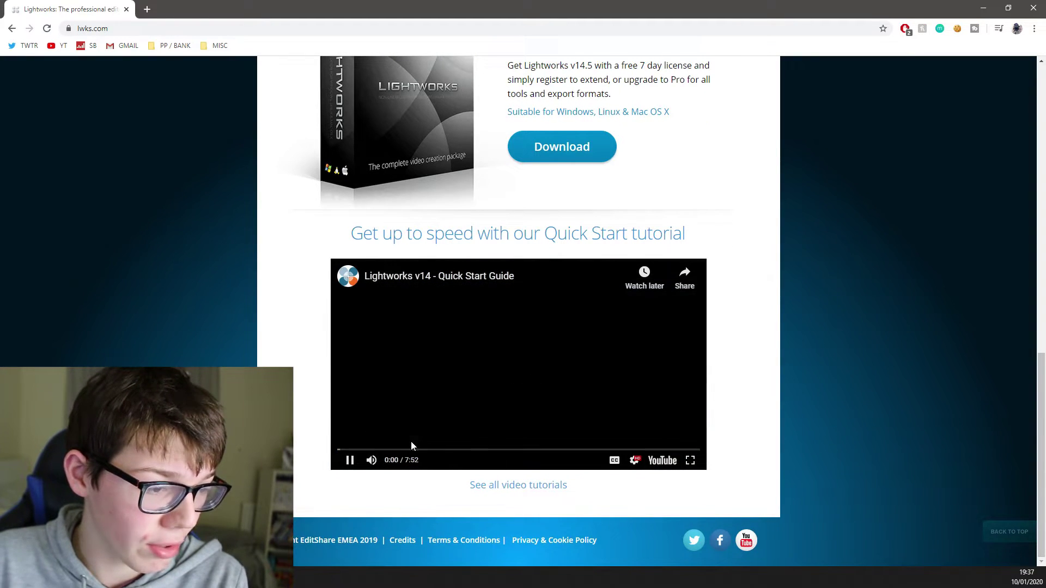
click(472, 394)
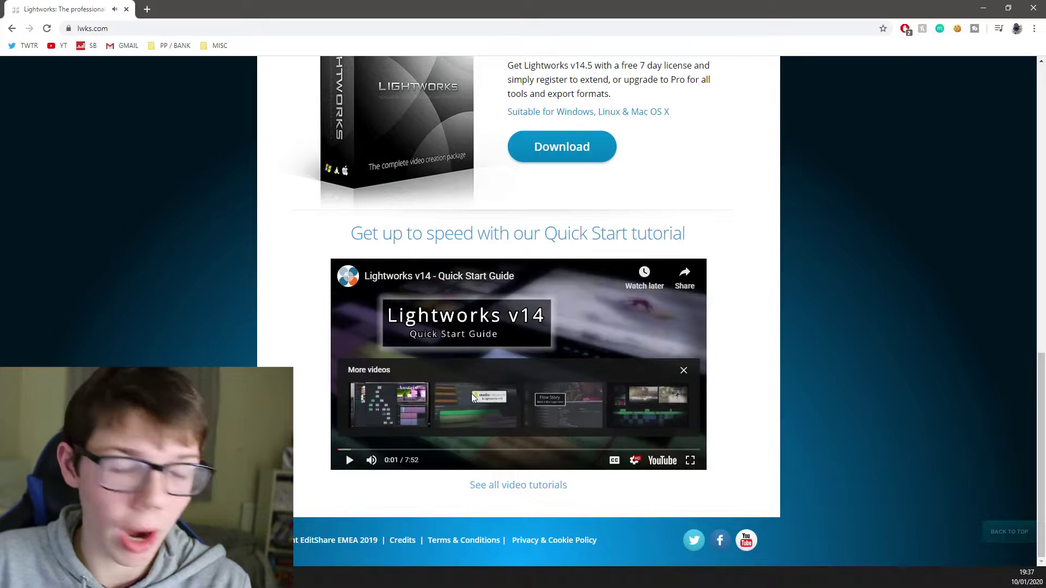
Step: Download the 64-bit Windows version of the latest Lightworks release from the site's downloads page
scroll(623, 188, up, 15)
scroll(623, 188, down, 1)
scroll(623, 188, up, 1)
click(740, 109)
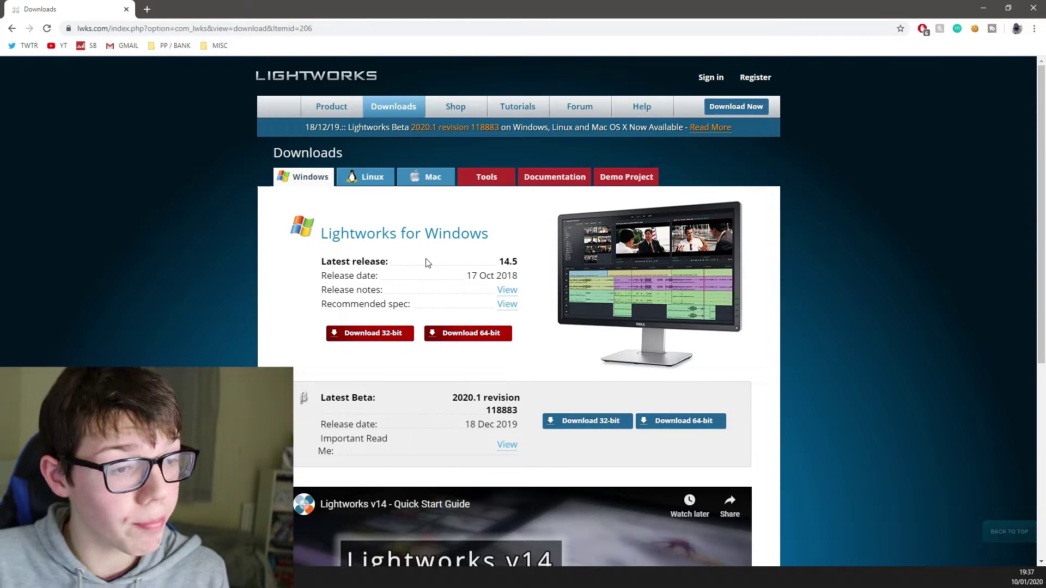
click(468, 333)
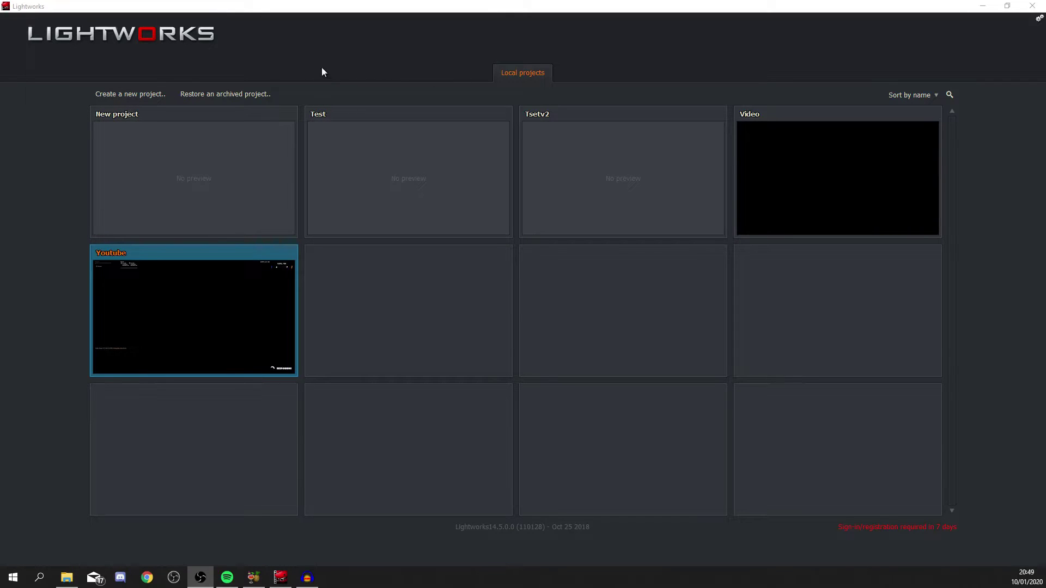
Step: In Lightworks, create a new project named "youtube 2" with a frame rate of 30 fps
click(109, 94)
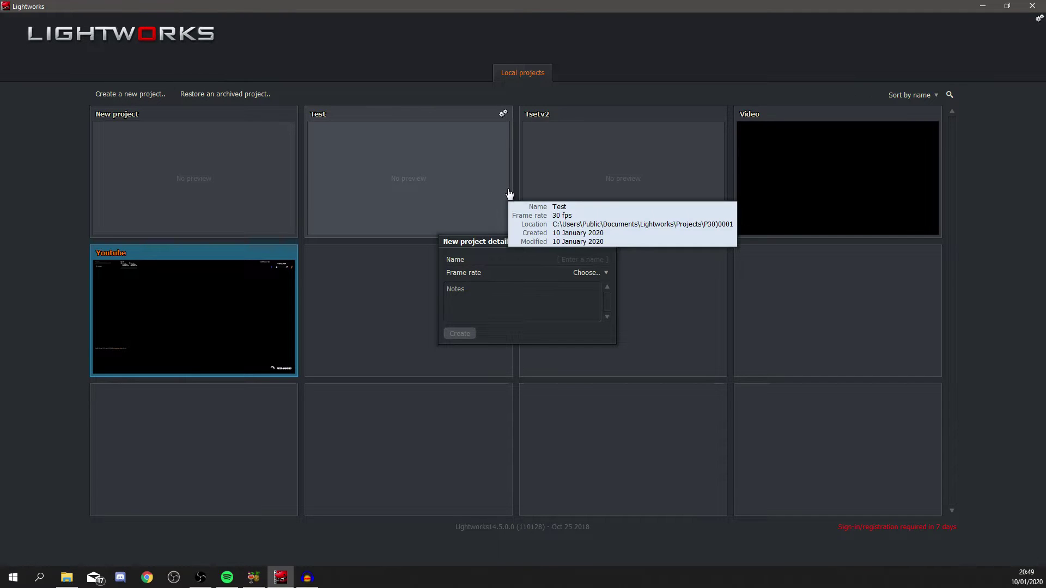
text(youtube 2)
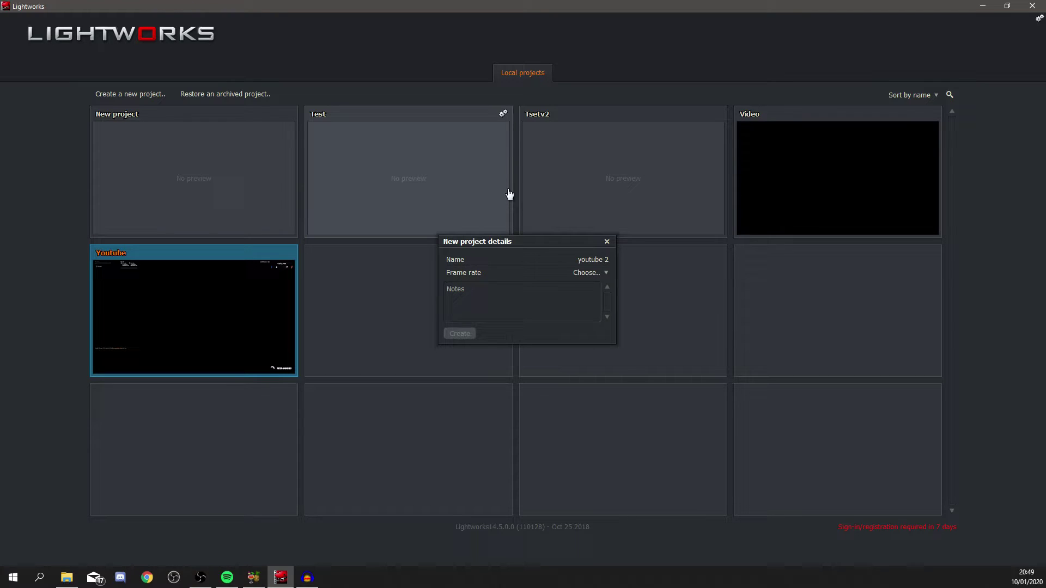
click(598, 276)
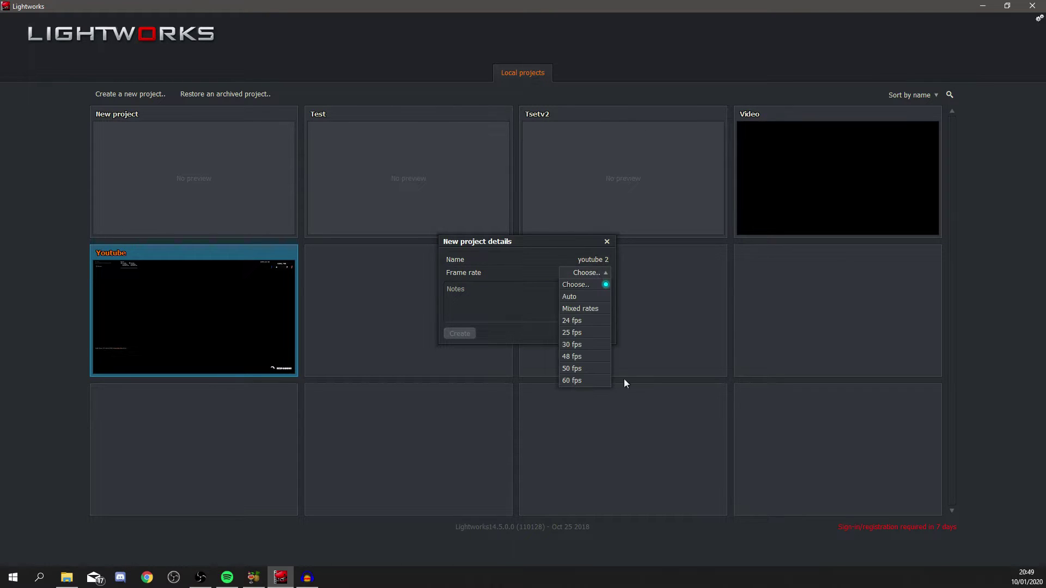
click(573, 345)
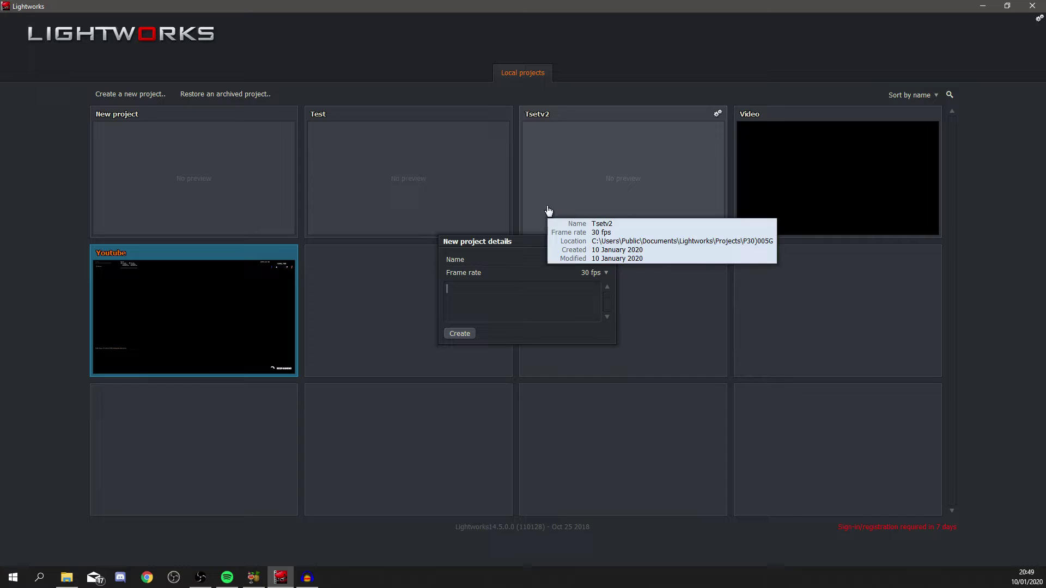
click(461, 334)
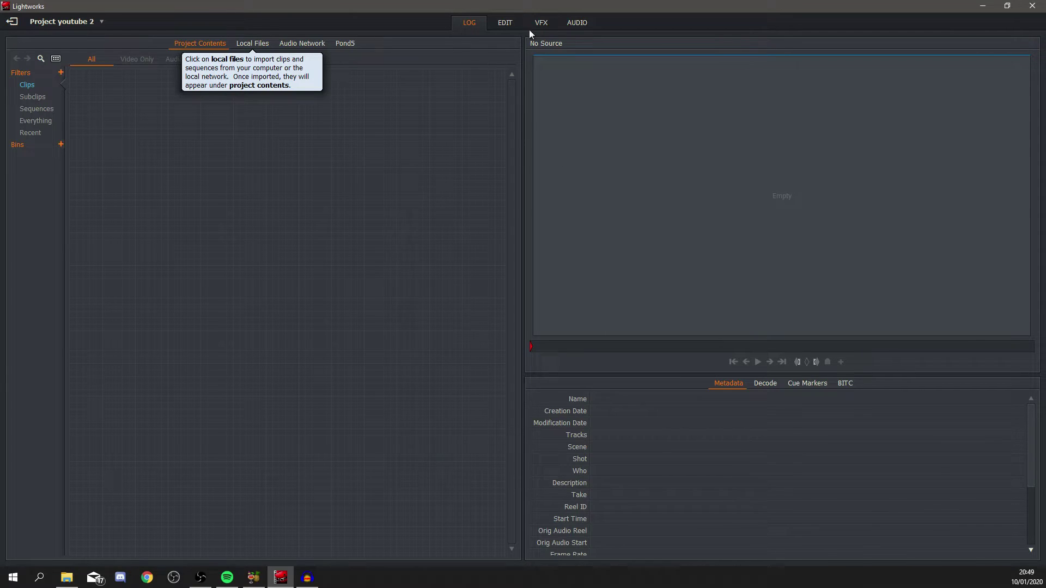
Step: Switch to the editing workspace and place the Fortnite Battle Royale gameplay video from the local downloads folder on the timeline
click(507, 24)
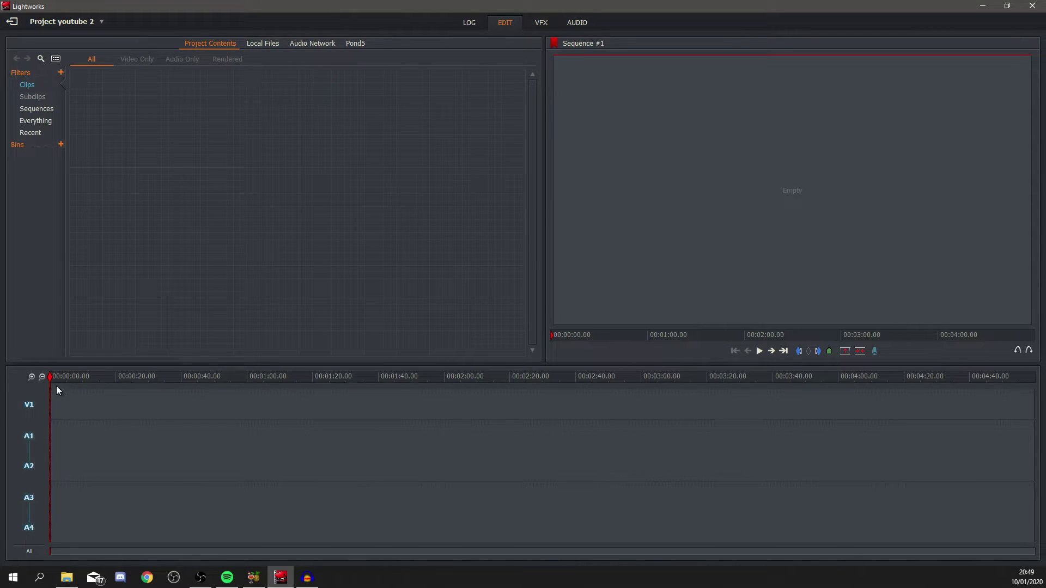
mouse_move(51, 375)
mouse_down()
mouse_move(526, 381)
mouse_move(50, 376)
mouse_up()
click(269, 43)
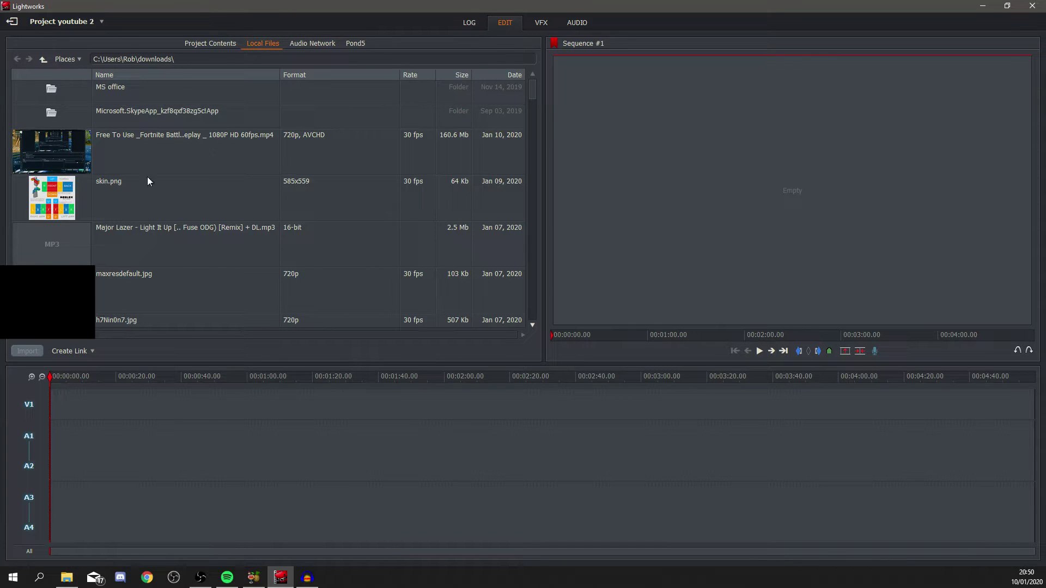
drag(195, 148, 187, 439)
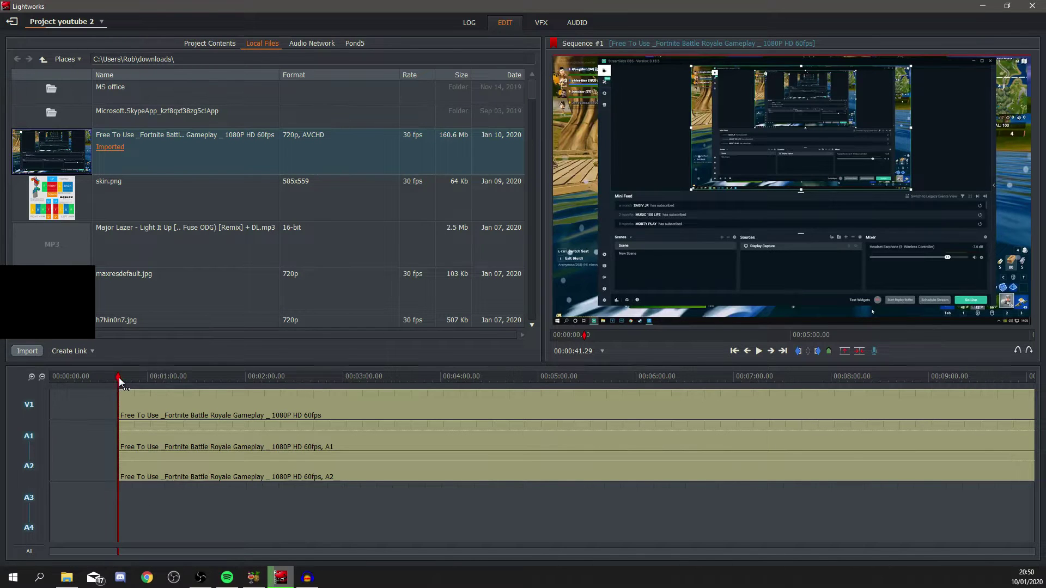
Step: Split the gameplay clip at 00:00:48.25 and remove the short segment before the cut, on both video and audio tracks
drag(115, 378, 129, 380)
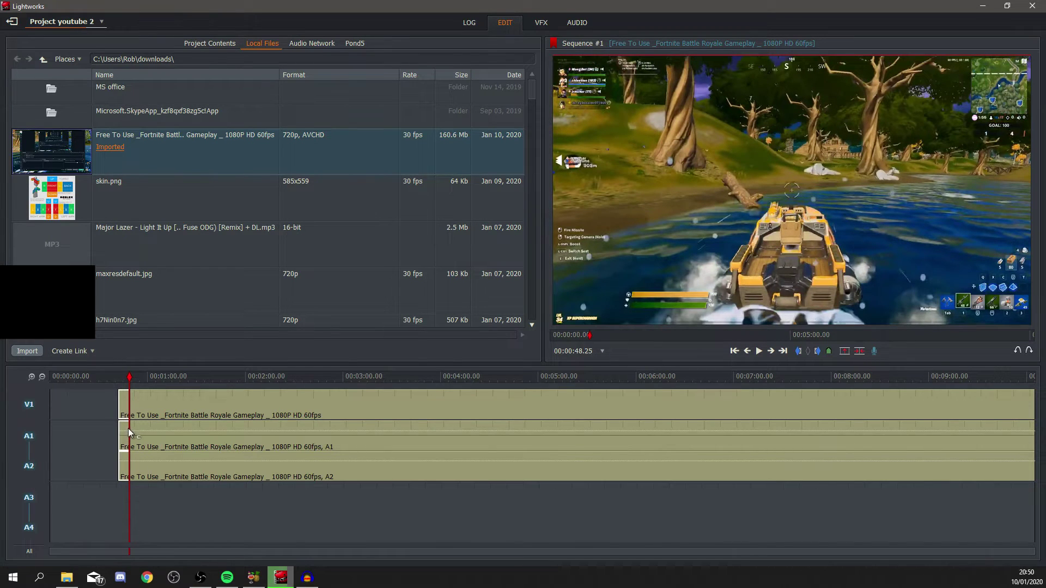
key(c)
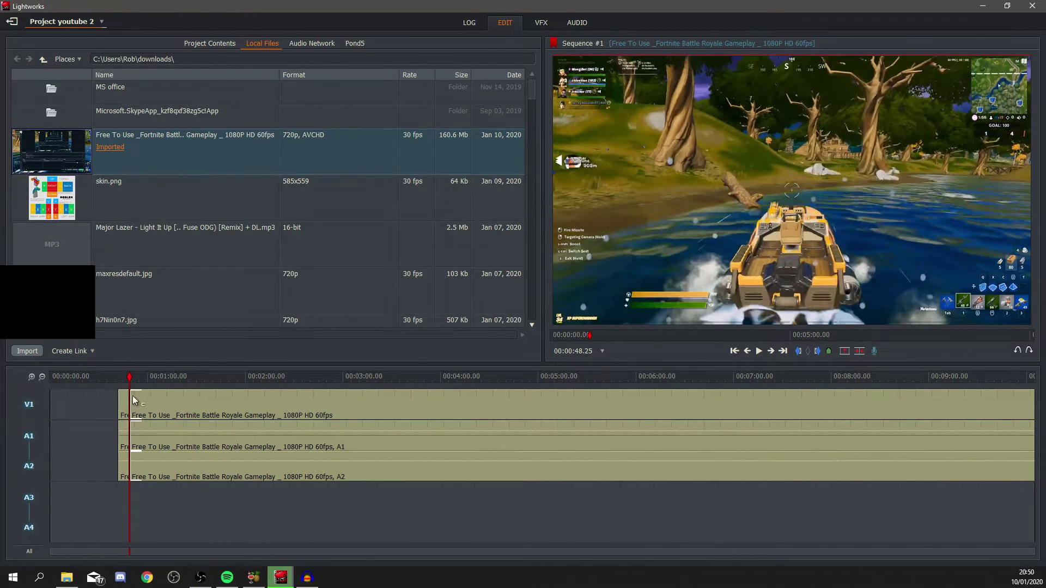
drag(131, 380, 160, 380)
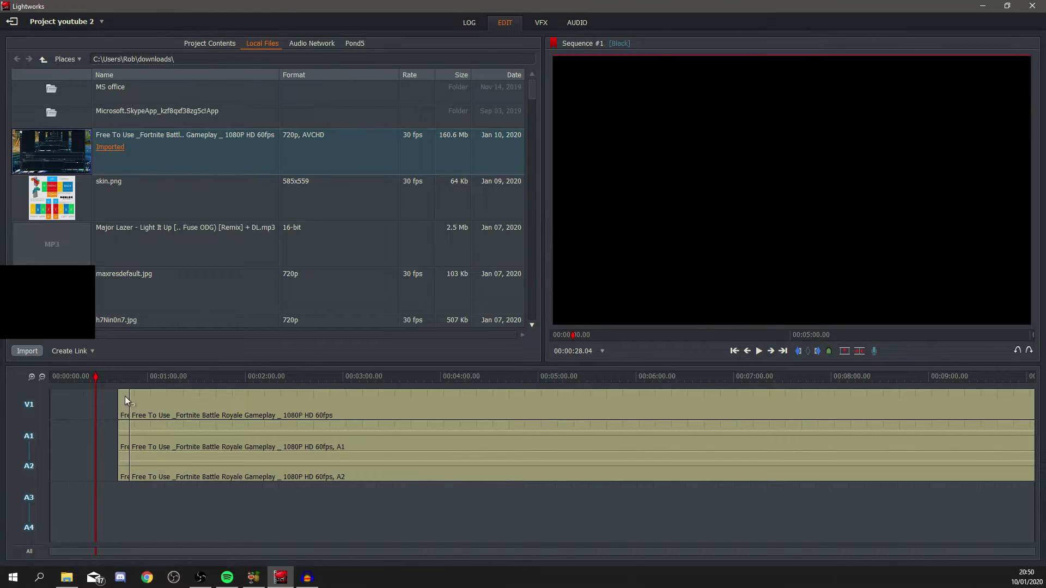
right_click(122, 397)
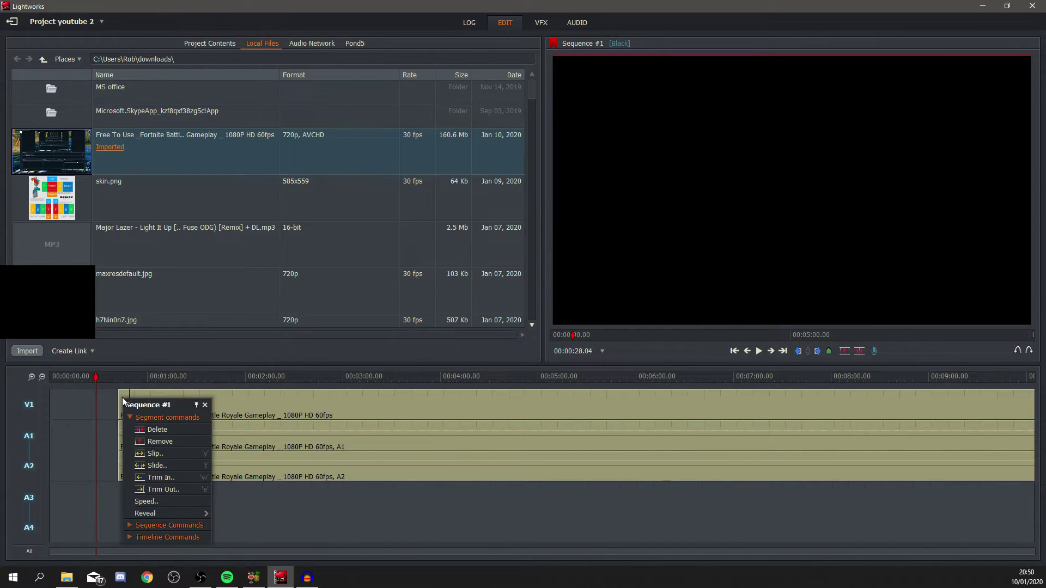
click(159, 442)
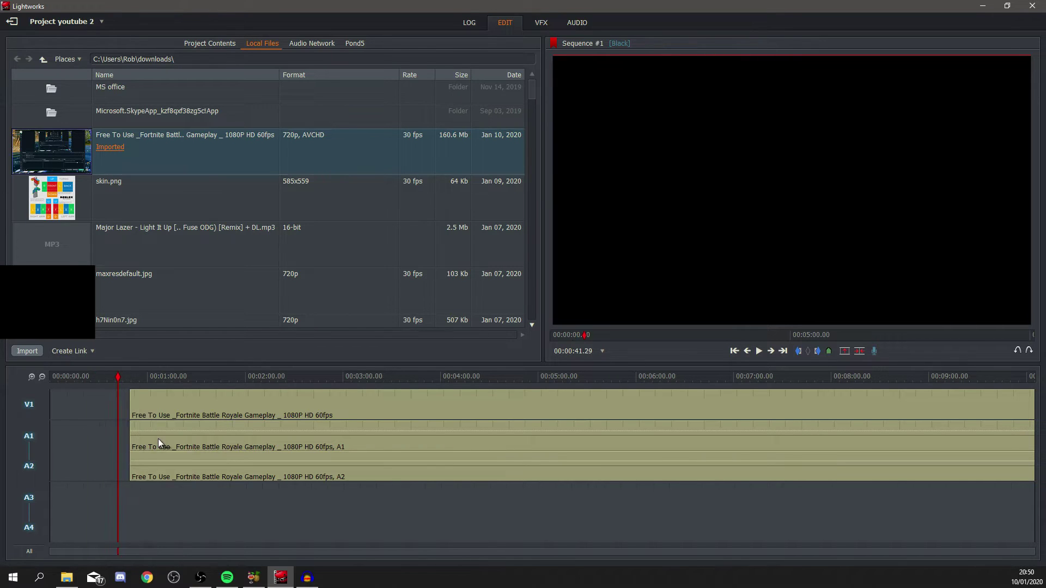
Step: Move the remaining gameplay clip to the very start of the timeline and play the sequence from the beginning
drag(117, 375, 130, 380)
key(space)
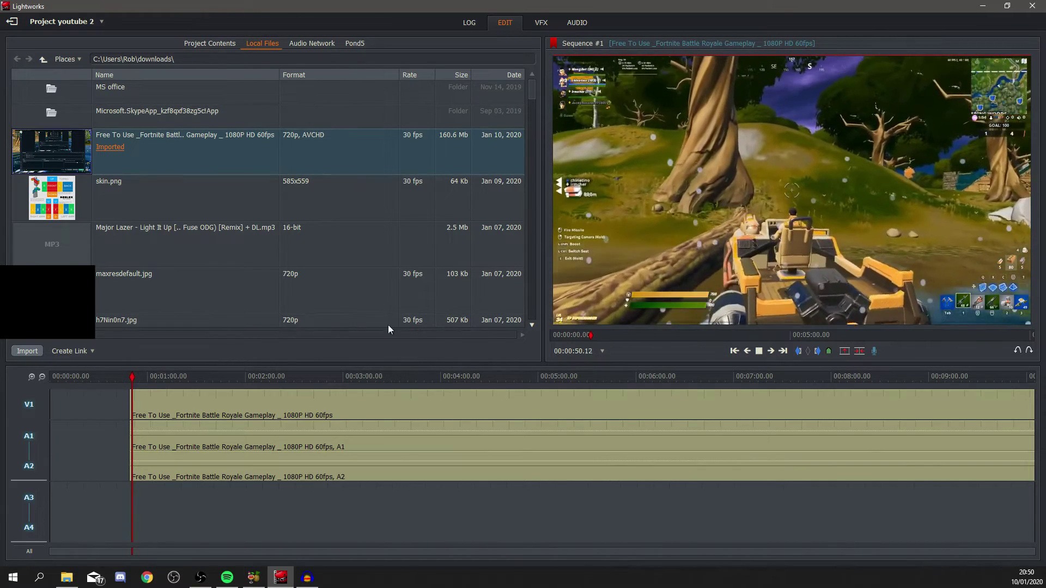
drag(233, 407, 91, 414)
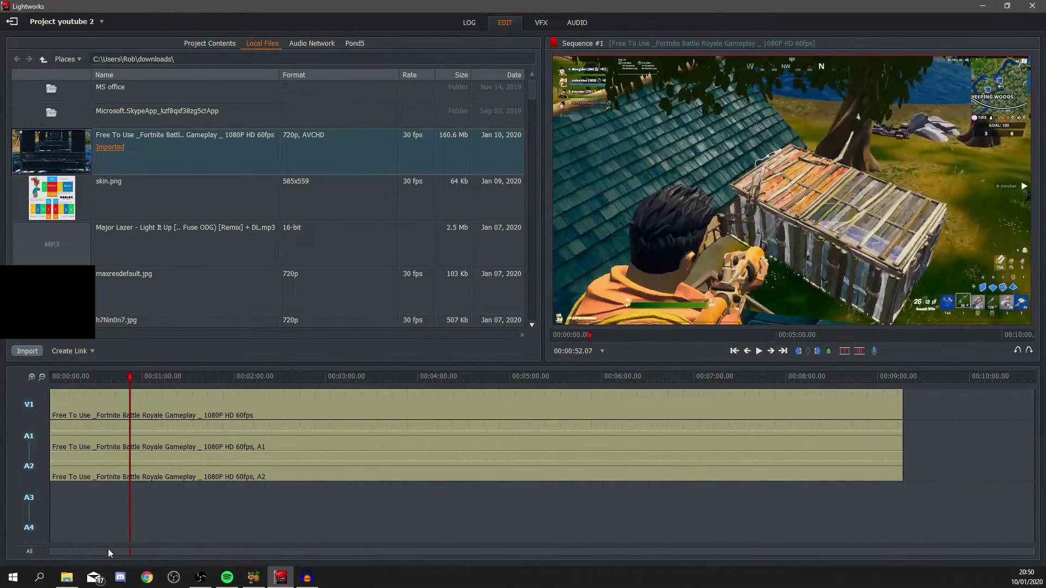
key(End)
key(Home)
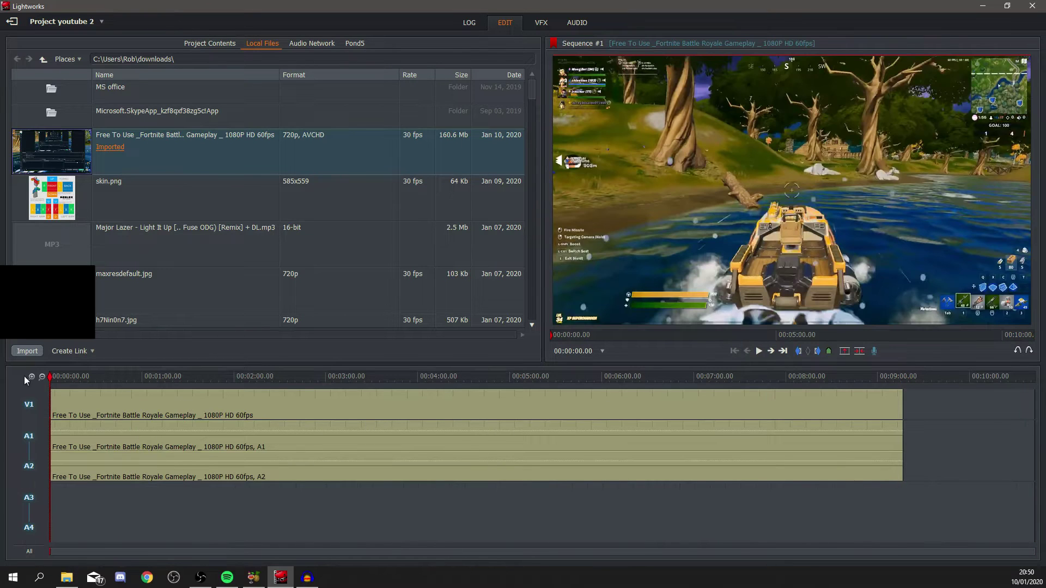
key(space)
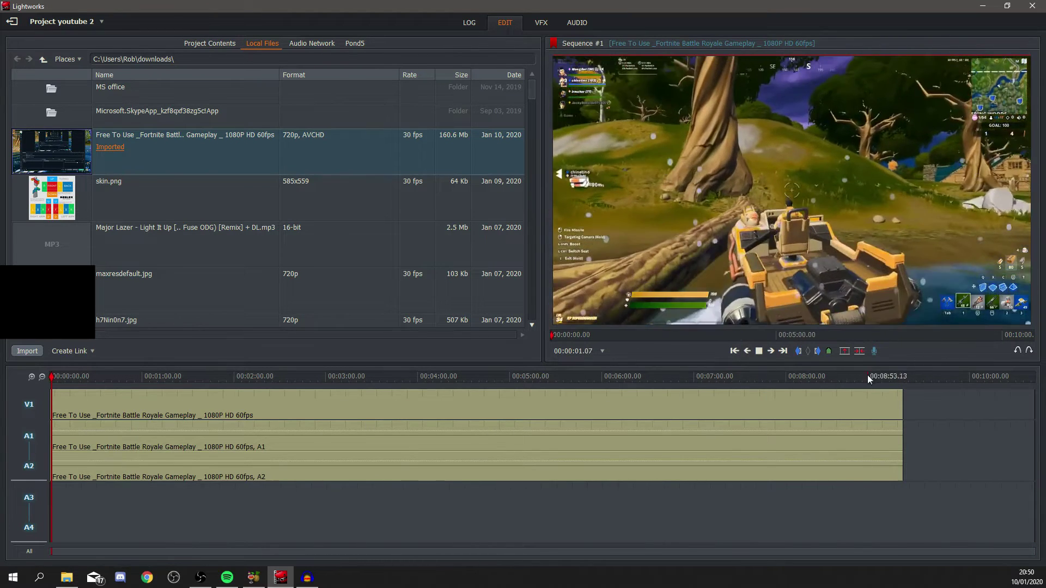
Step: Add a Push transition at the start of the gameplay clip and play back the sequence
click(72, 409)
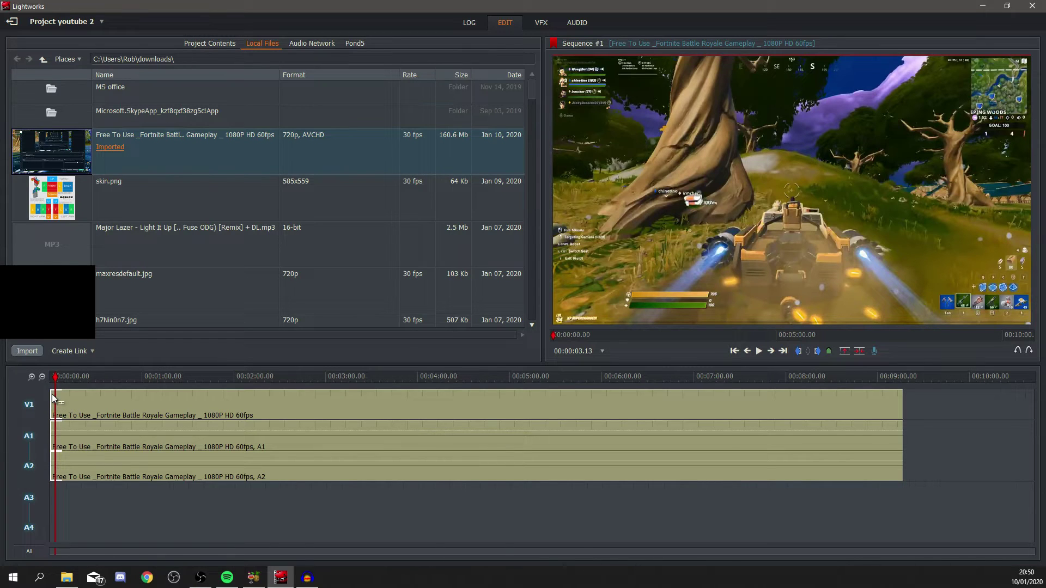
right_click(52, 398)
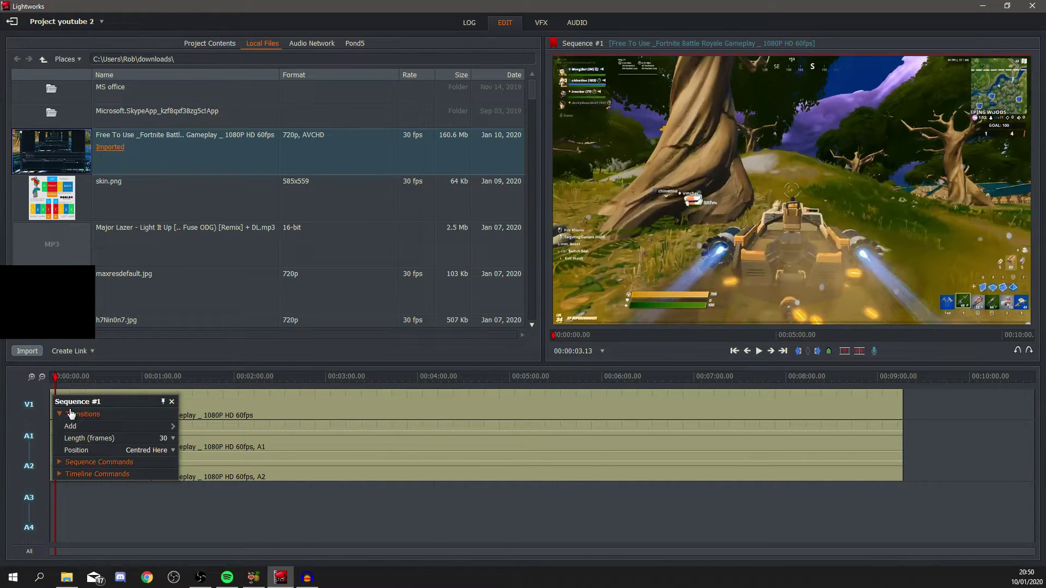
click(63, 415)
click(63, 416)
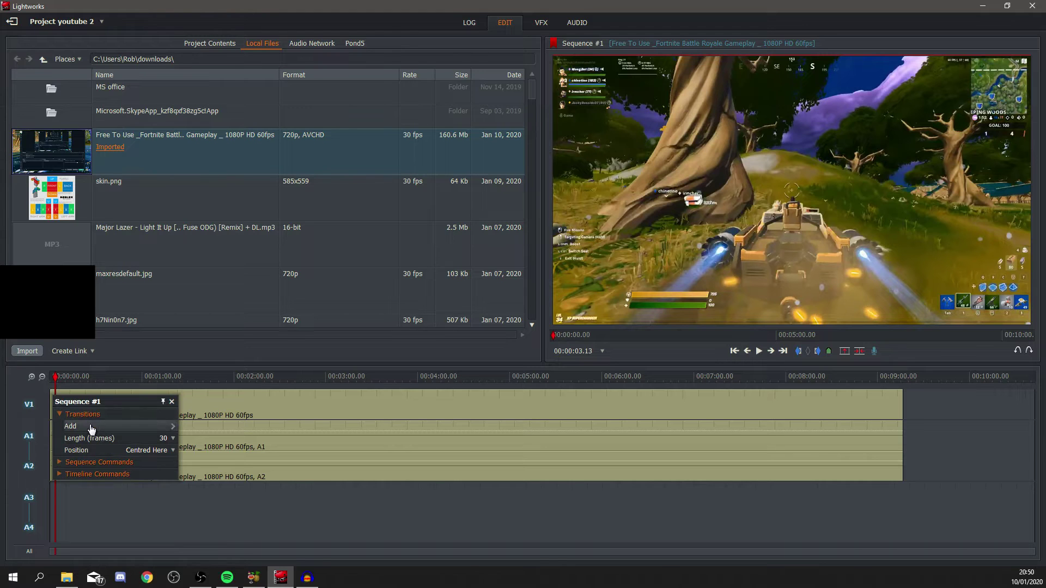
mouse_move(74, 427)
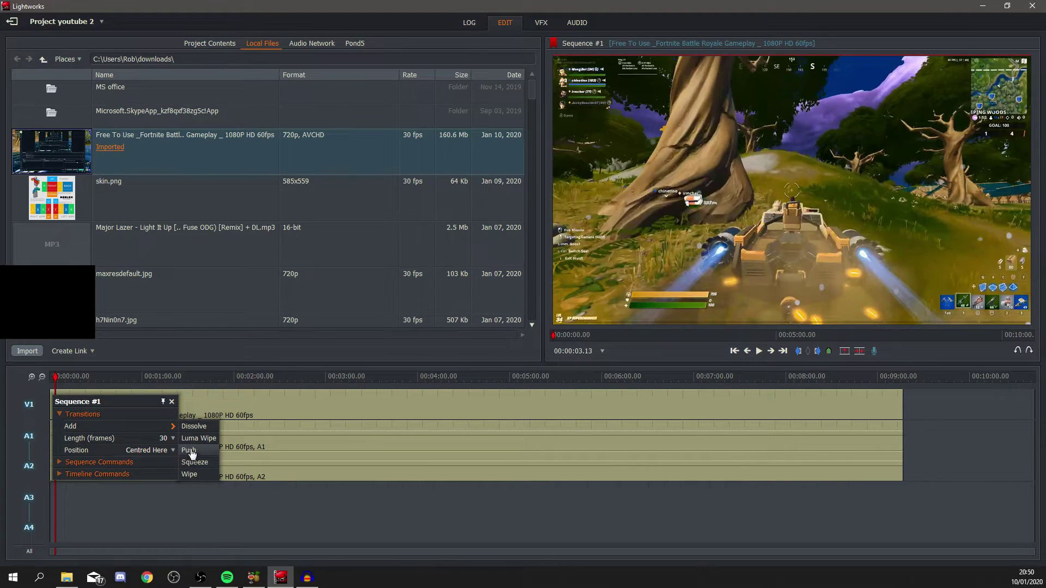
click(190, 450)
key(space)
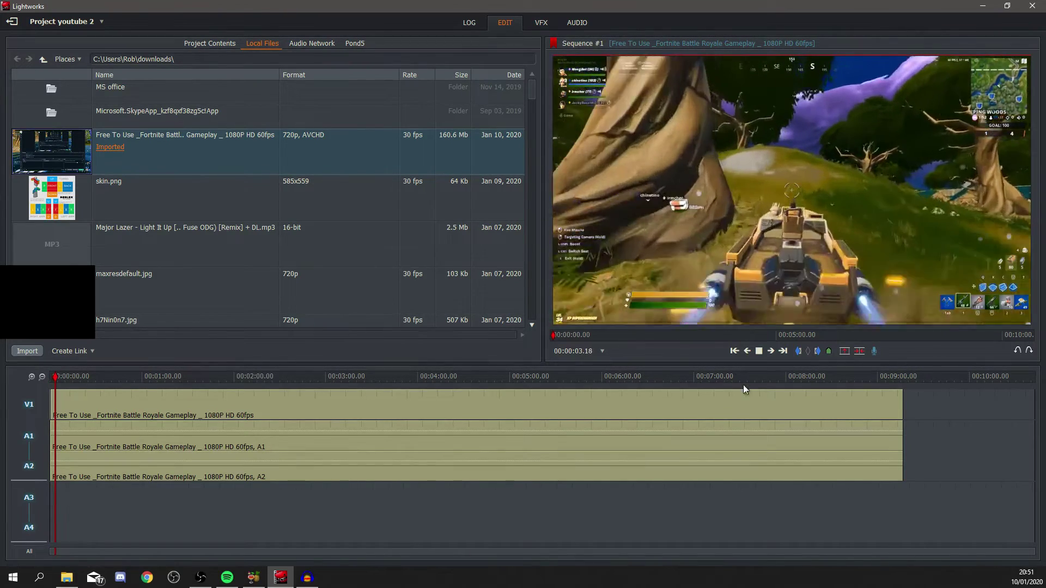
key(space)
drag(897, 410, 849, 417)
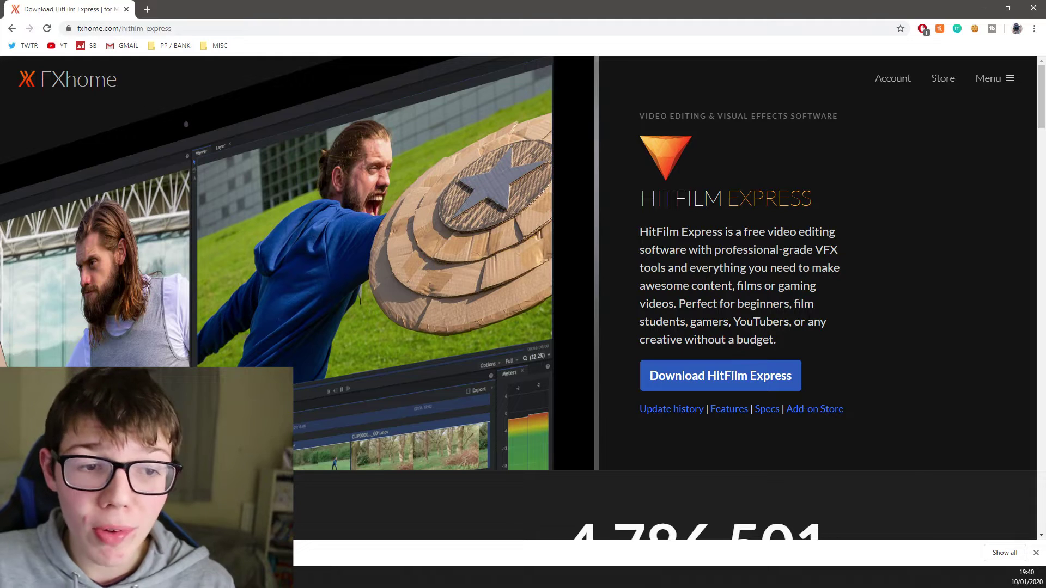
Step: Look through the HitFilm Express product page, including its feature list and training projects, and return to its download section
scroll(739, 286, down, 2)
scroll(878, 161, down, 1)
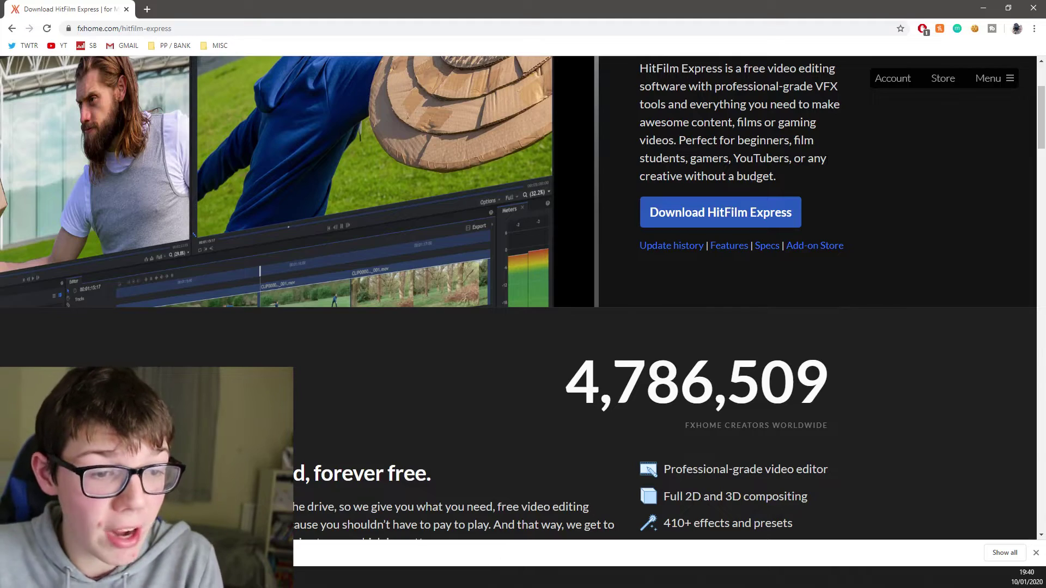
scroll(532, 197, down, 5)
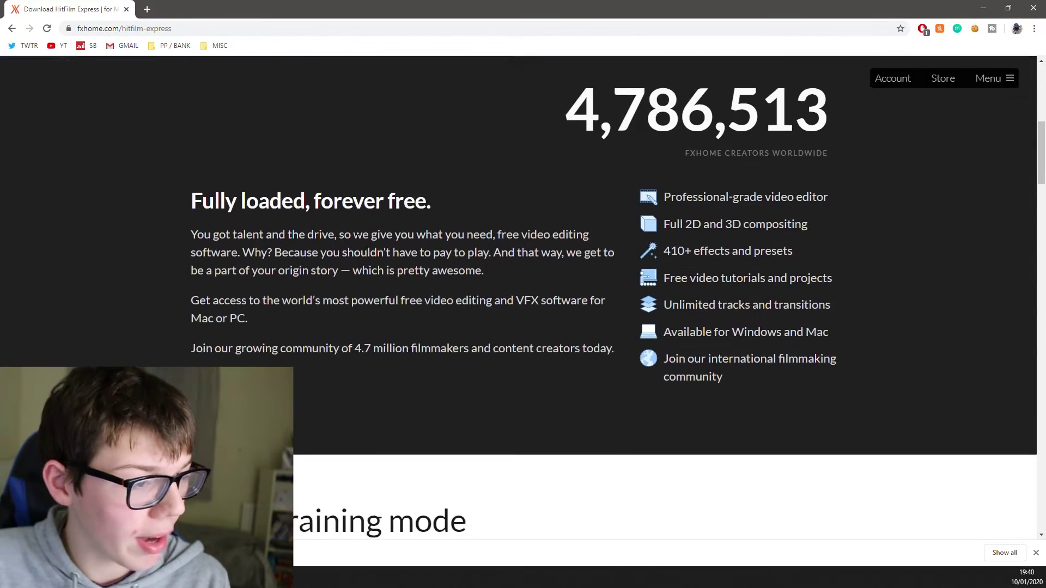
scroll(205, 245, down, 18)
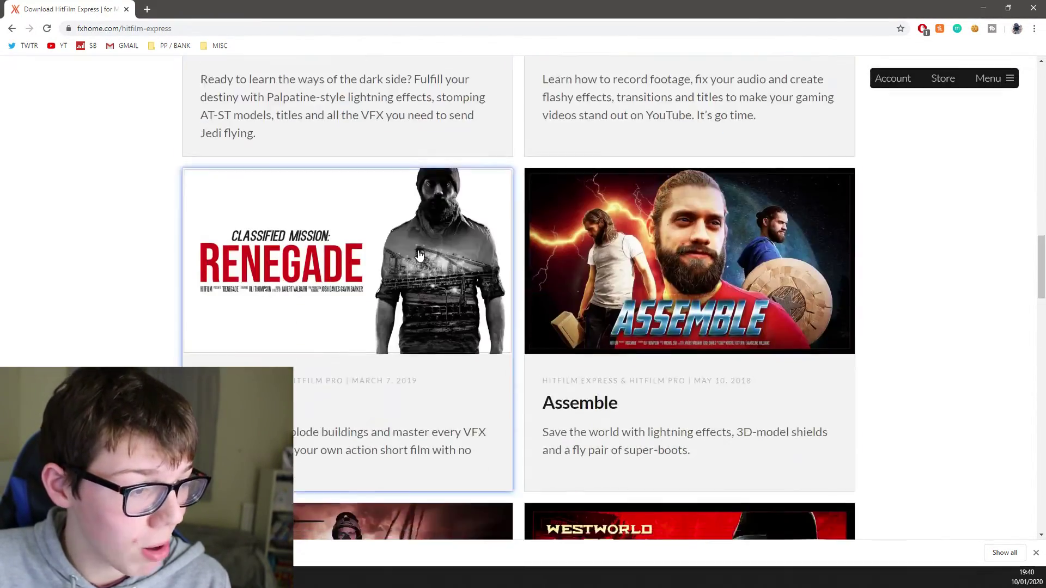
scroll(419, 255, down, 20)
scroll(410, 268, up, 6)
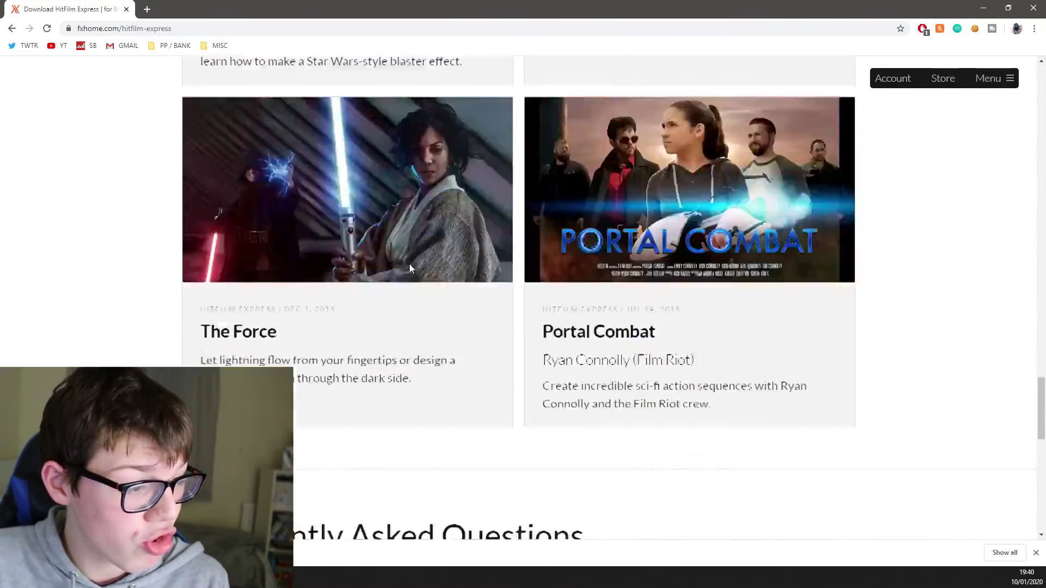
scroll(410, 267, up, 20)
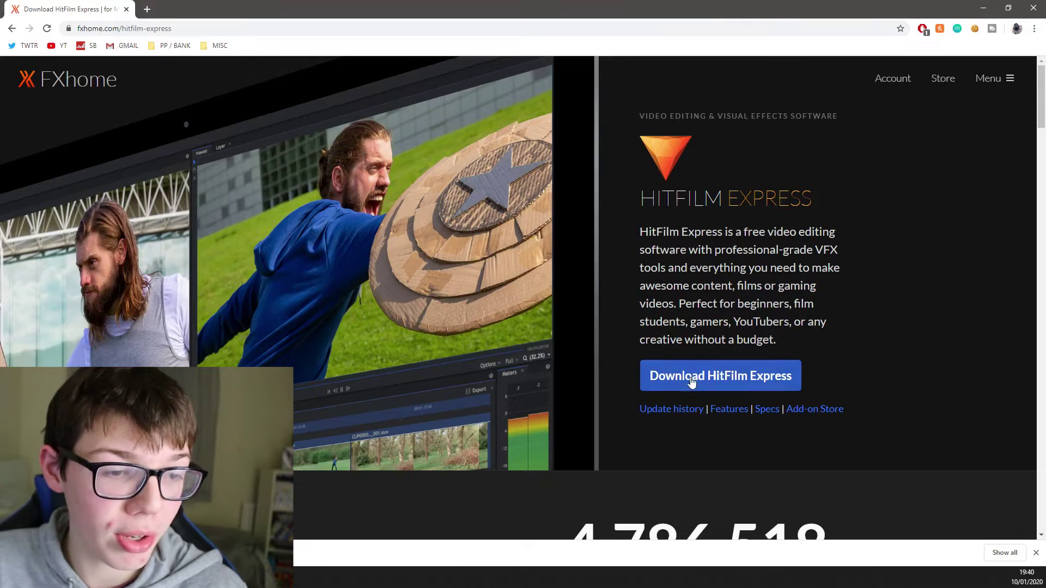
Step: Open the free HitFilm Express download form and look over its account creation fields
click(723, 383)
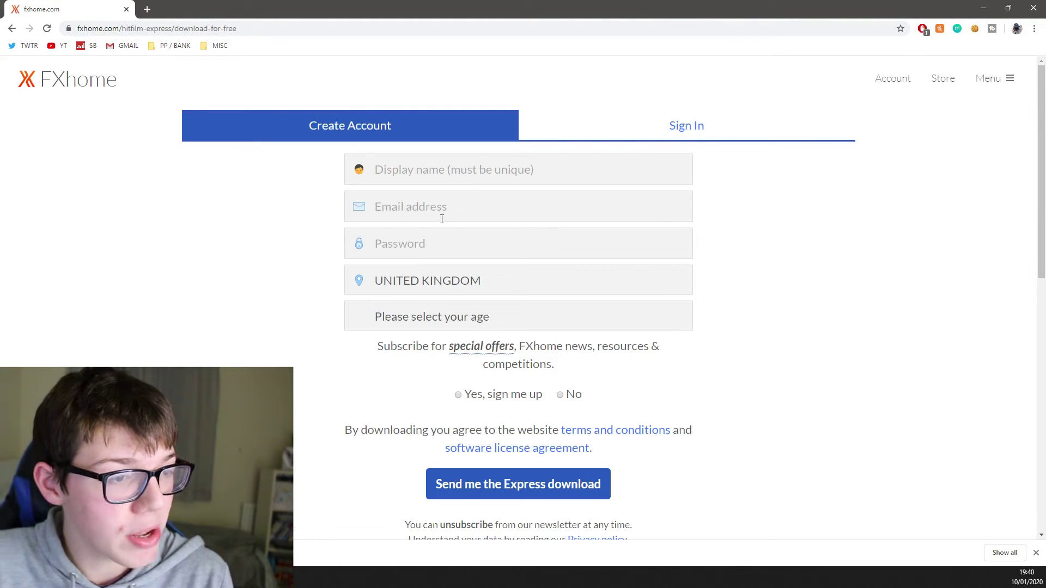
click(467, 173)
click(266, 186)
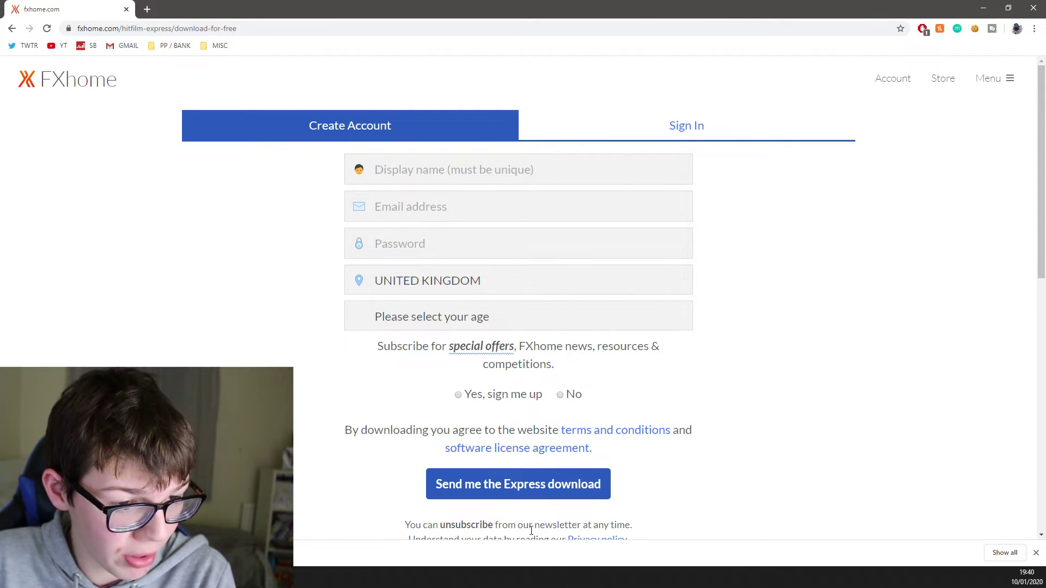
click(538, 496)
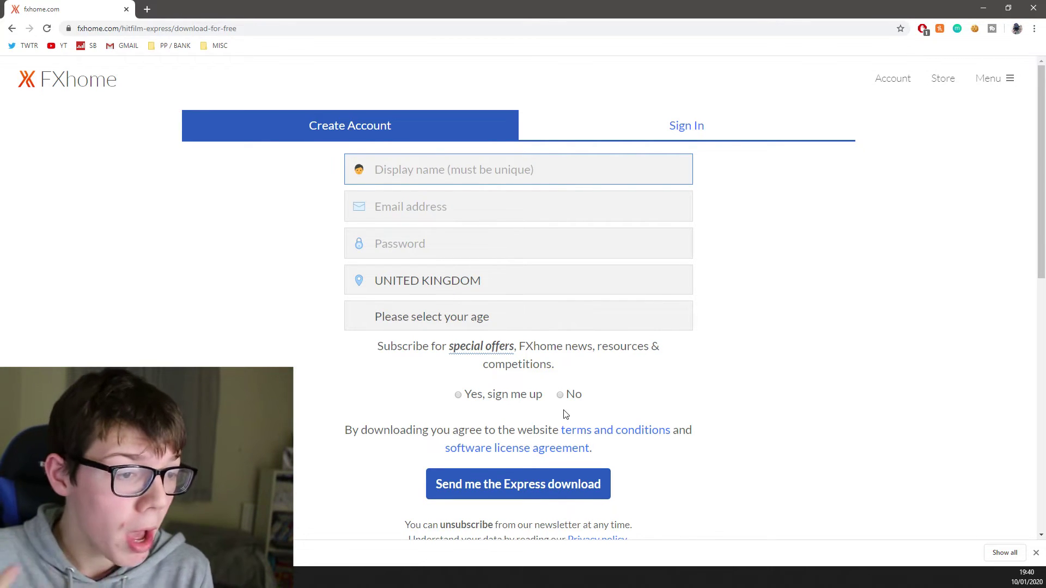
scroll(522, 299, down, 1)
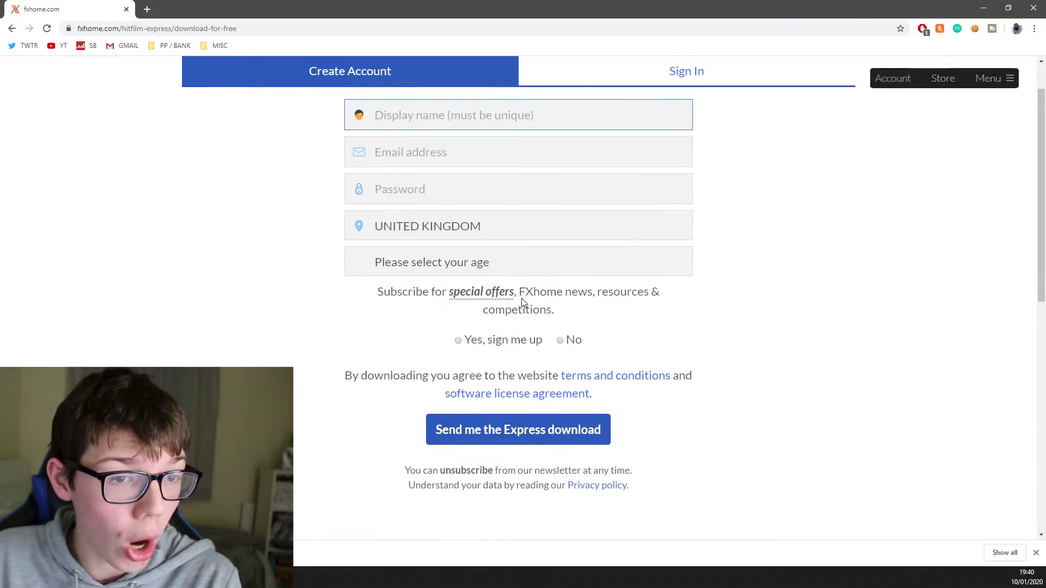
scroll(535, 279, up, 1)
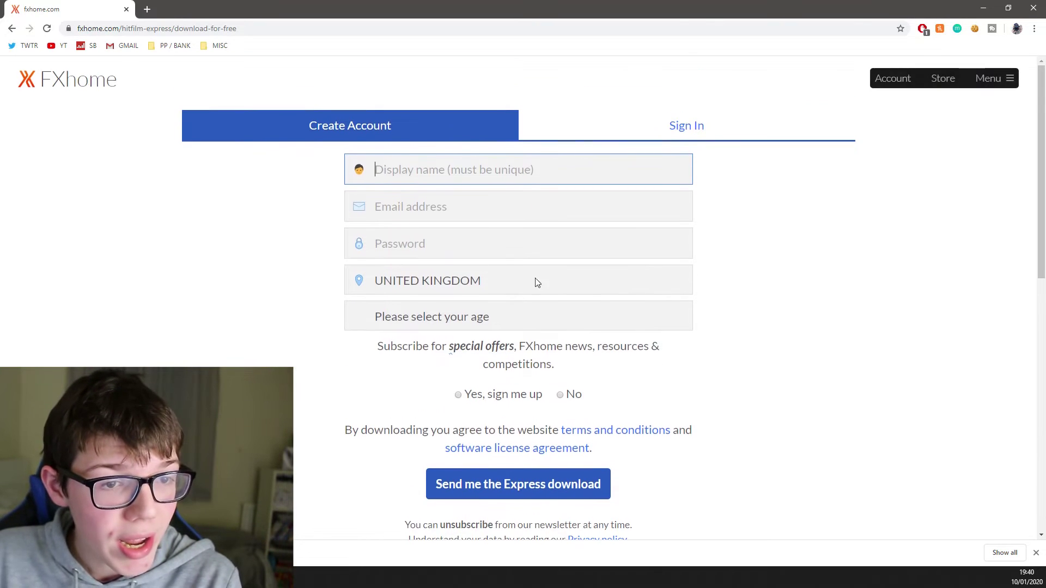
Step: Open the FXhome account page and find the HitFilm Express entry with its serial code in the software list
click(884, 80)
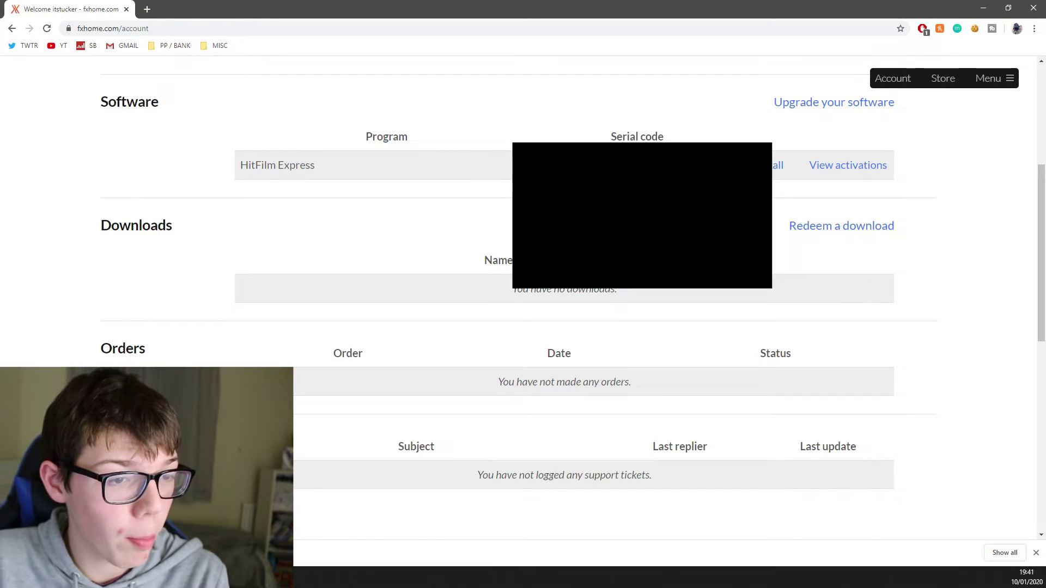
drag(545, 163, 445, 149)
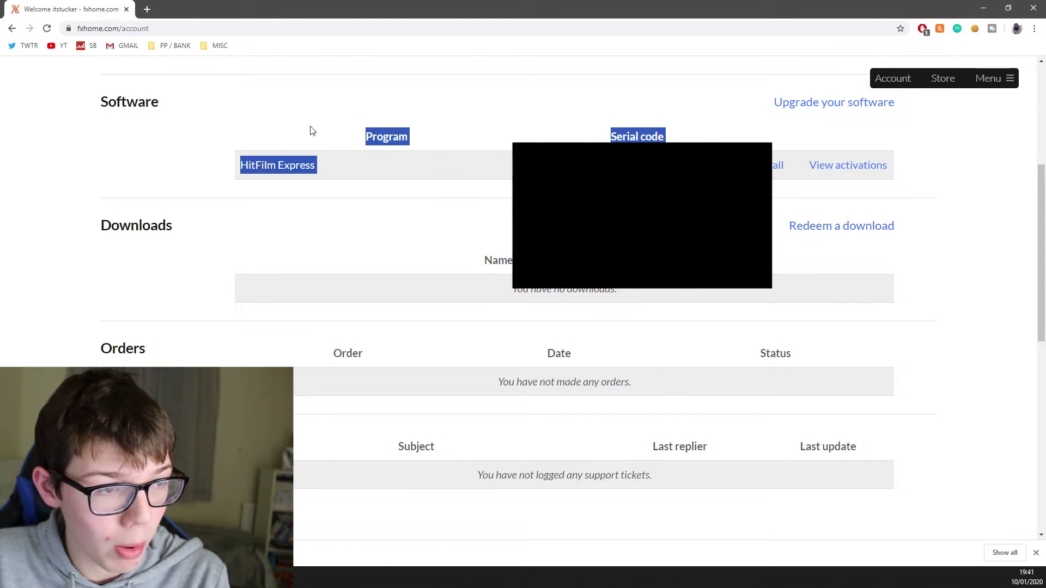
click(632, 137)
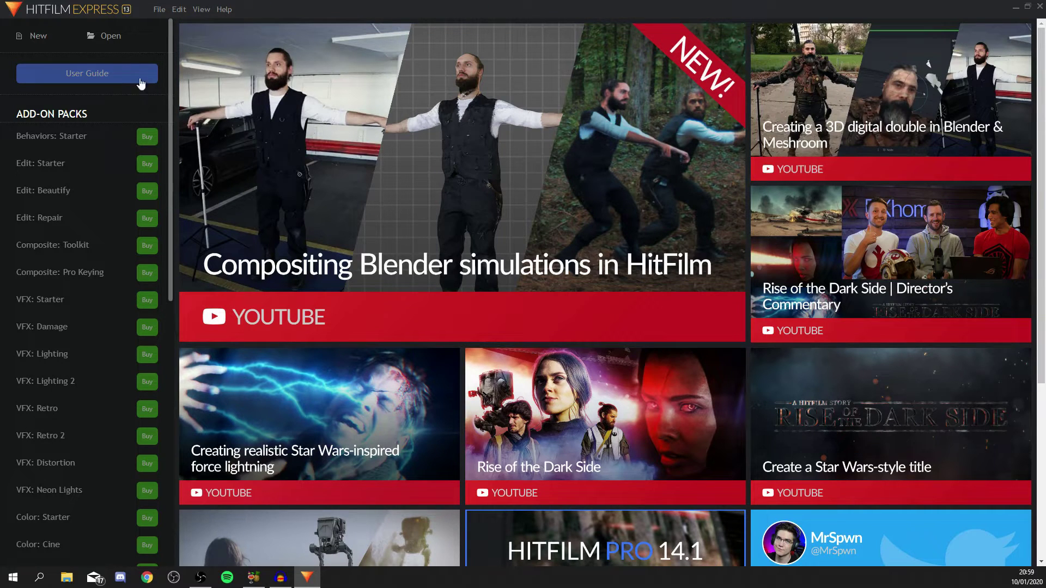
Step: Switch to HitFilm Express and create a new 1080p Full HD project with a frame rate of 30 fps
click(30, 36)
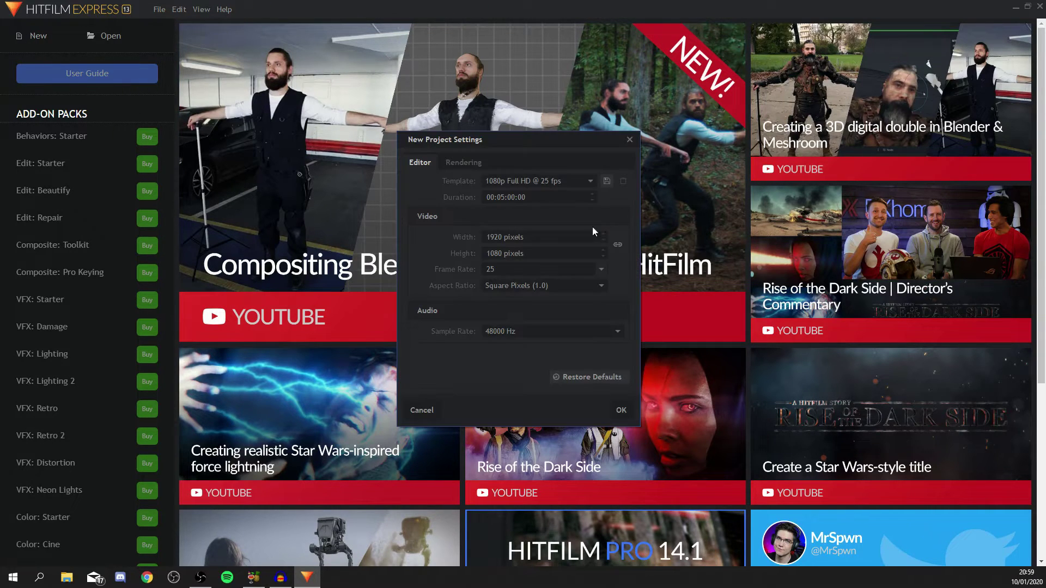
click(510, 269)
key(BackSpace)
key(BackSpace)
text(3)
click(535, 197)
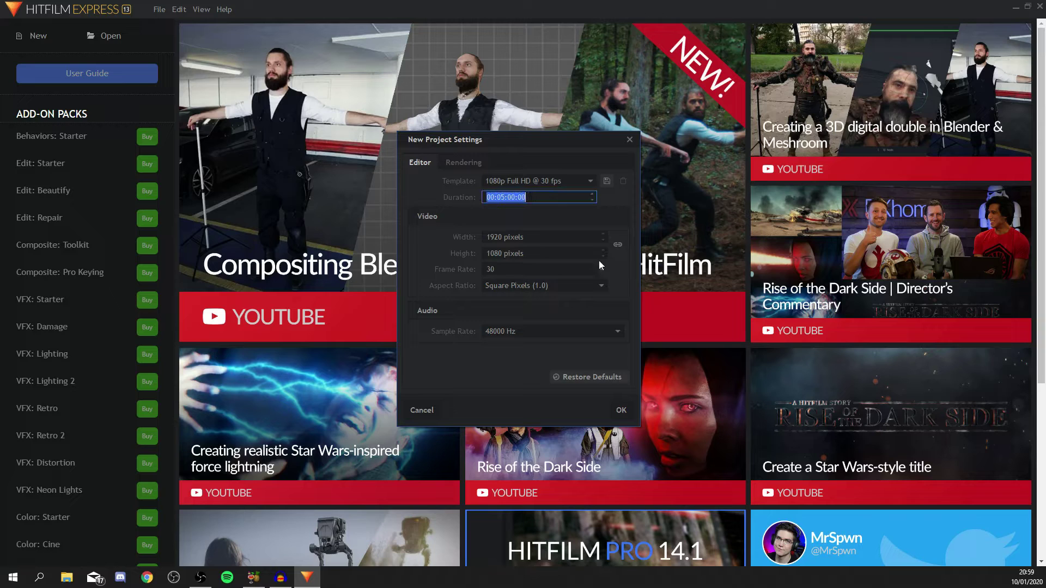
click(621, 410)
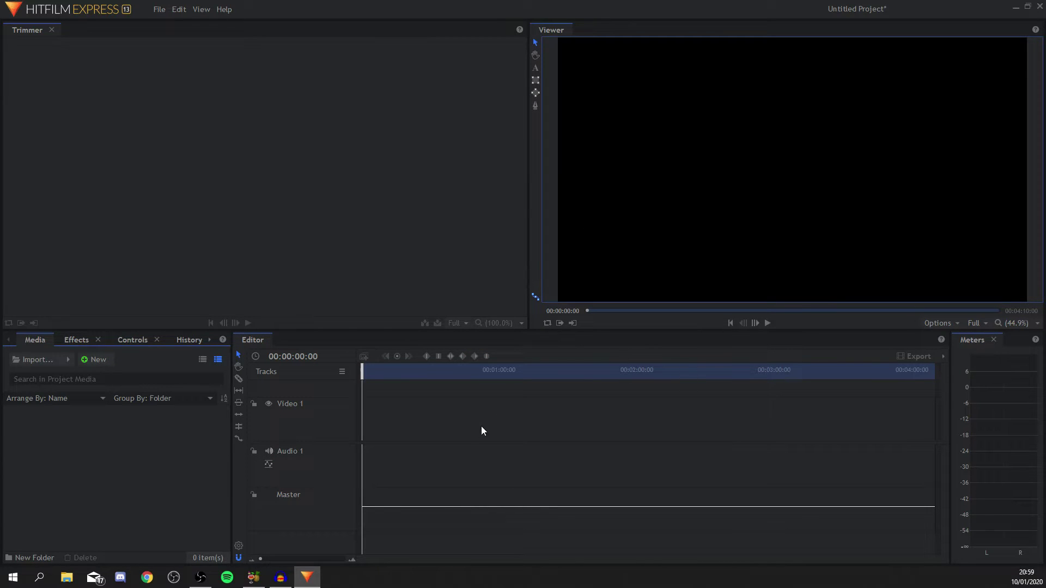
Step: Import the Fortnite Battle Royale gameplay video into the project media
mouse_move(359, 365)
mouse_down()
mouse_move(484, 373)
mouse_move(362, 373)
mouse_up()
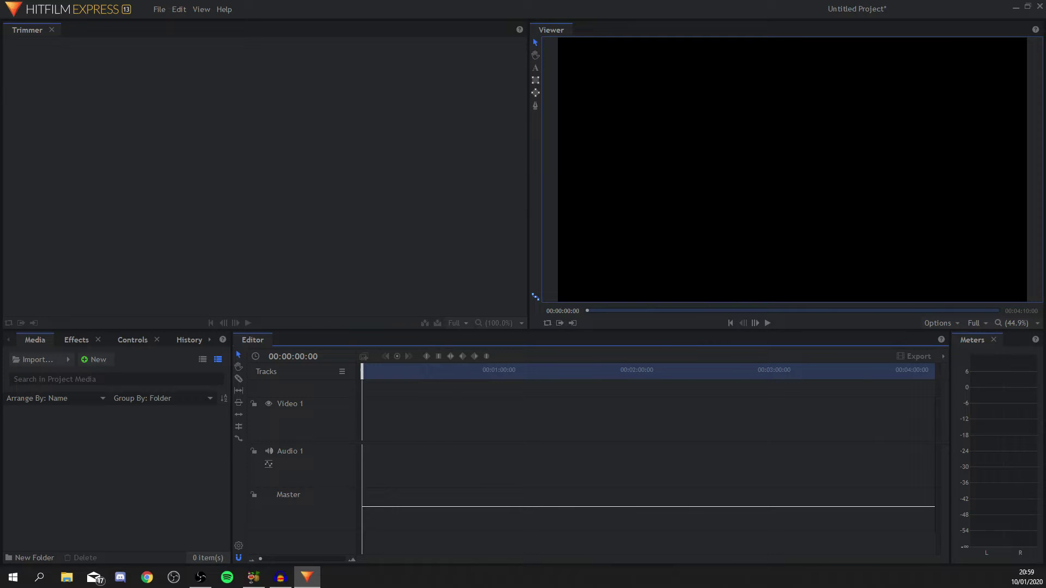
click(262, 175)
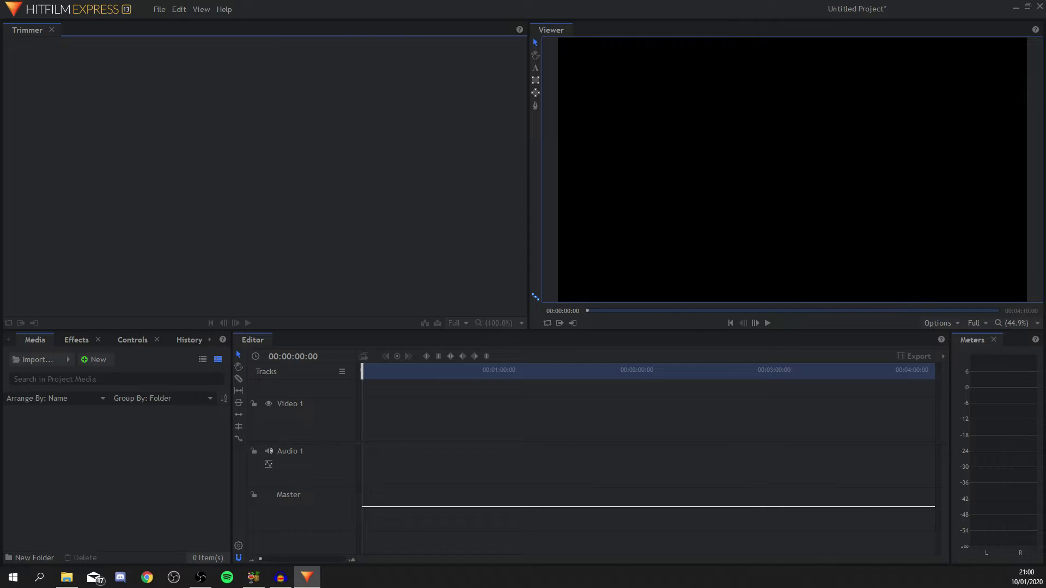
drag(983, 251, 126, 498)
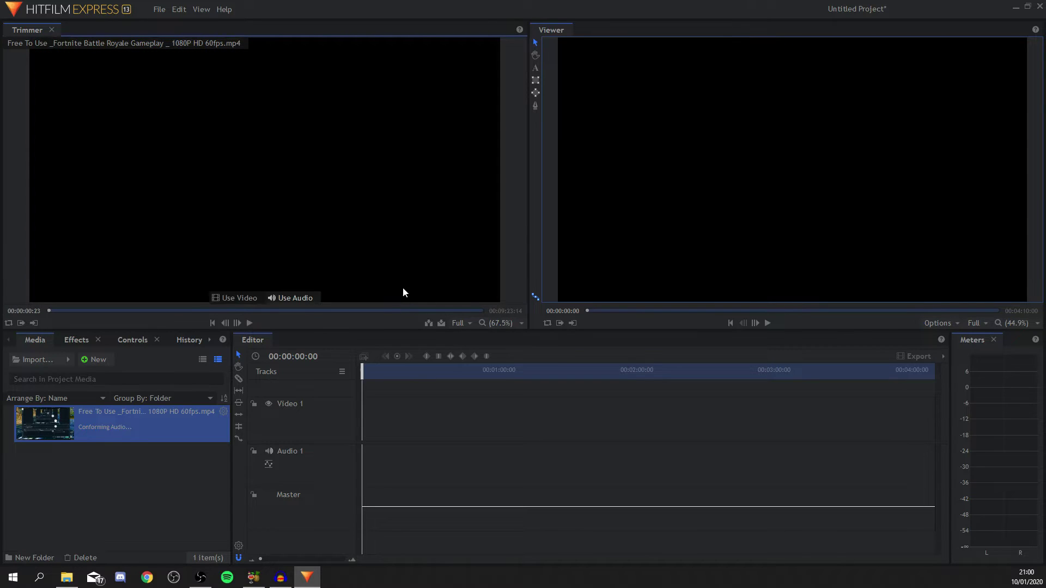
drag(120, 434, 72, 471)
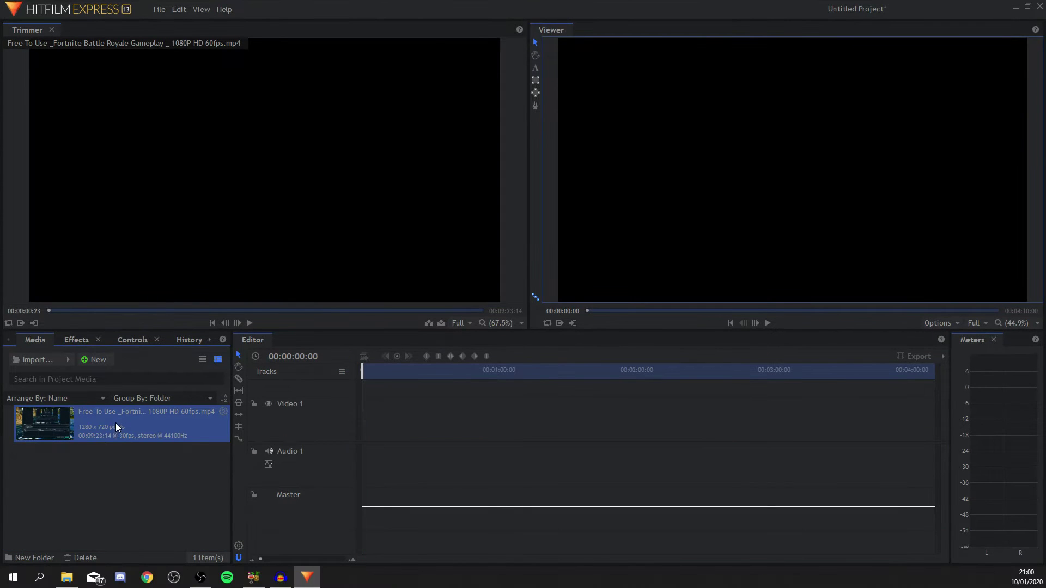
Step: Place the gameplay video on the timeline, matching the sequence settings to the clip and suppressing that question in future
drag(117, 427, 381, 422)
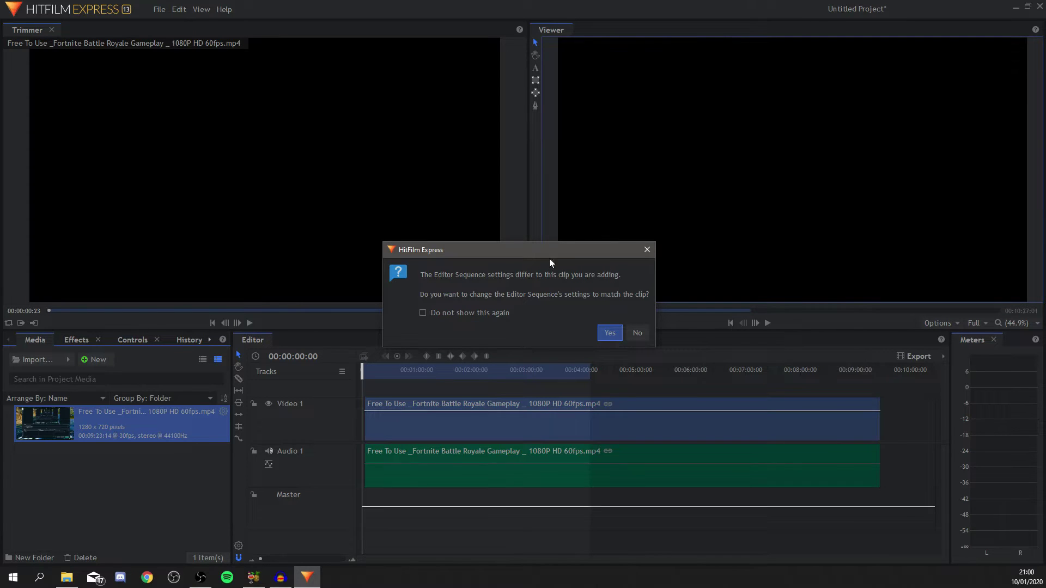
drag(546, 251, 495, 212)
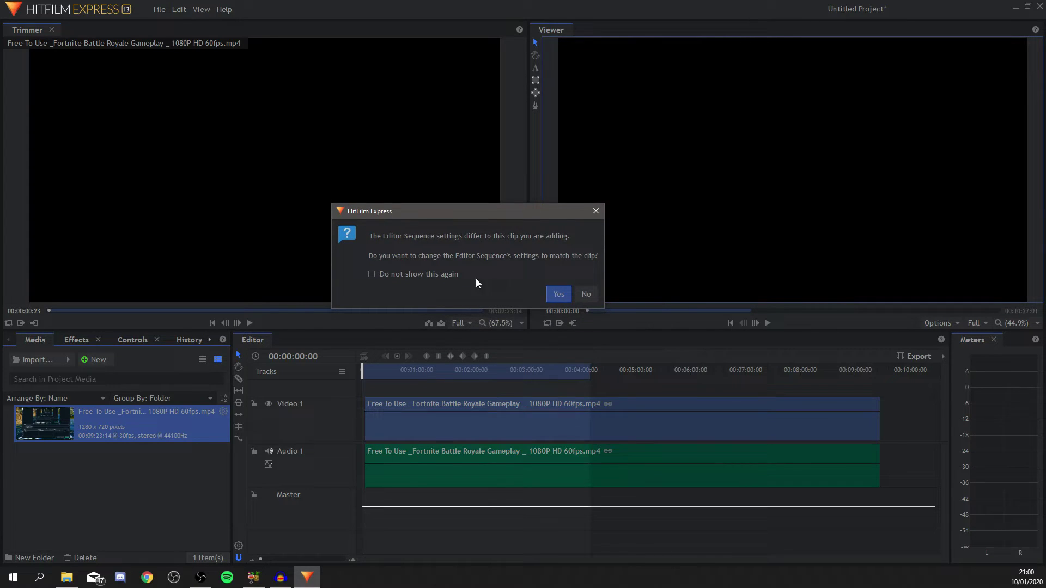
click(384, 275)
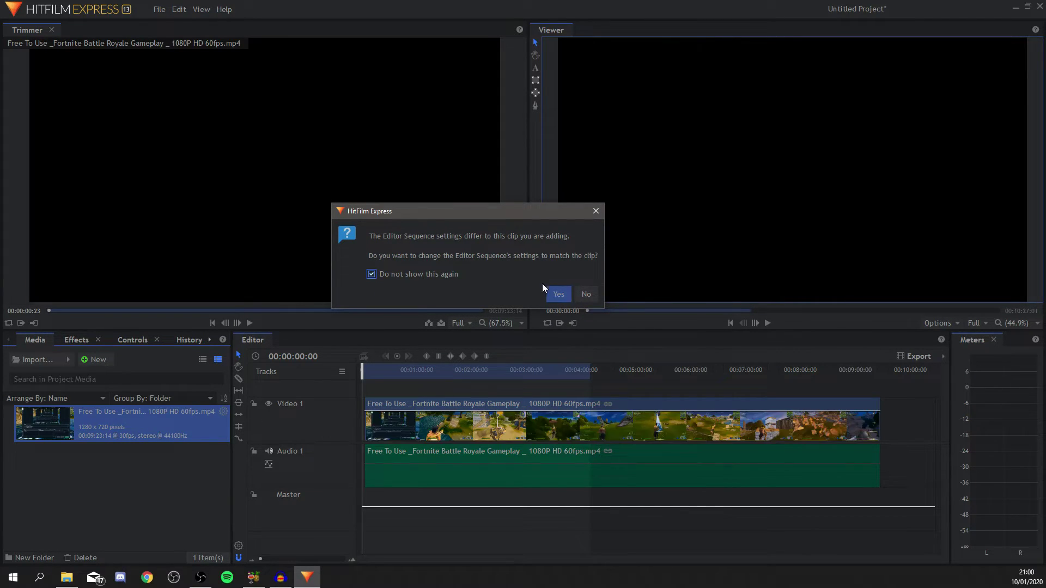
click(561, 297)
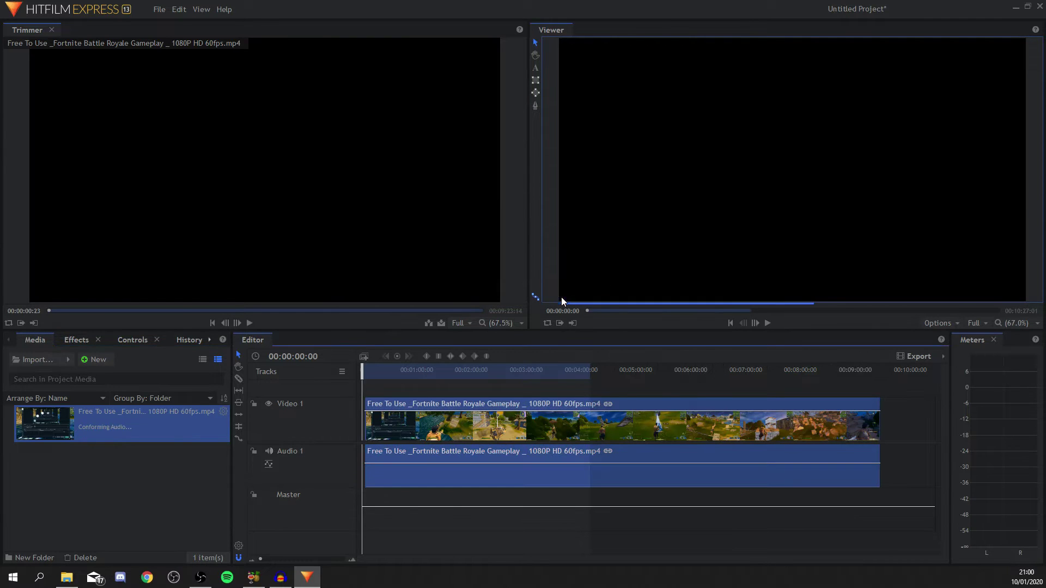
Step: Trim the start of the gameplay clip to 00:00:12:12, and further to about midway between the two- and three-minute marks
mouse_move(365, 373)
mouse_down()
mouse_move(439, 374)
mouse_move(372, 374)
mouse_up()
drag(378, 420, 385, 419)
key(space)
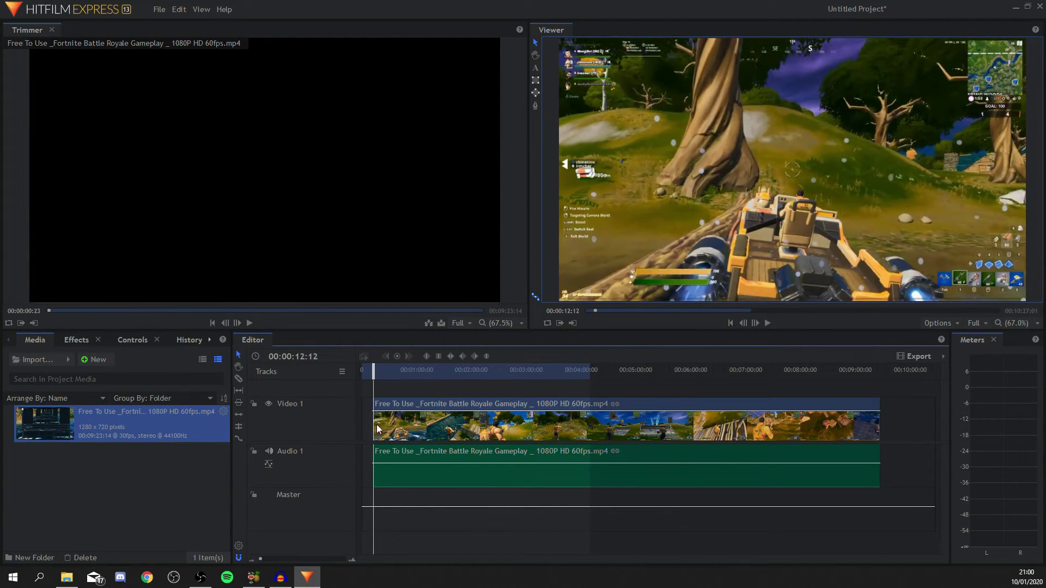
drag(372, 425, 495, 425)
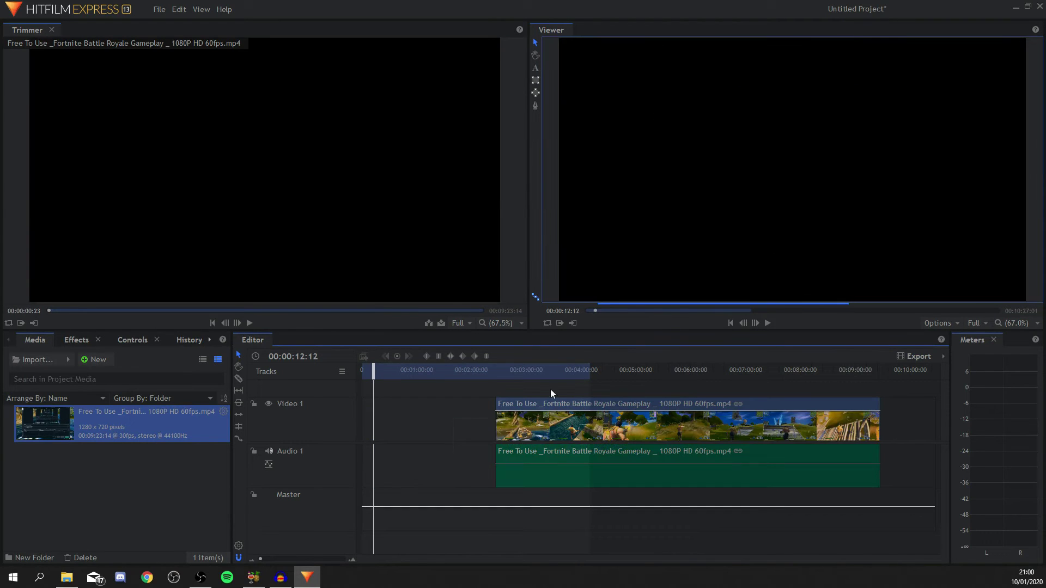
Step: Move the gameplay clip to the start of the timeline, shorten its end to a duration of 00:04:10:00, and play it briefly
drag(380, 371, 351, 389)
drag(517, 420, 383, 421)
drag(750, 428, 589, 426)
key(space)
key(space)
Step: Set the gameplay clip's speed to 200% and play back the sped-up result
click(414, 434)
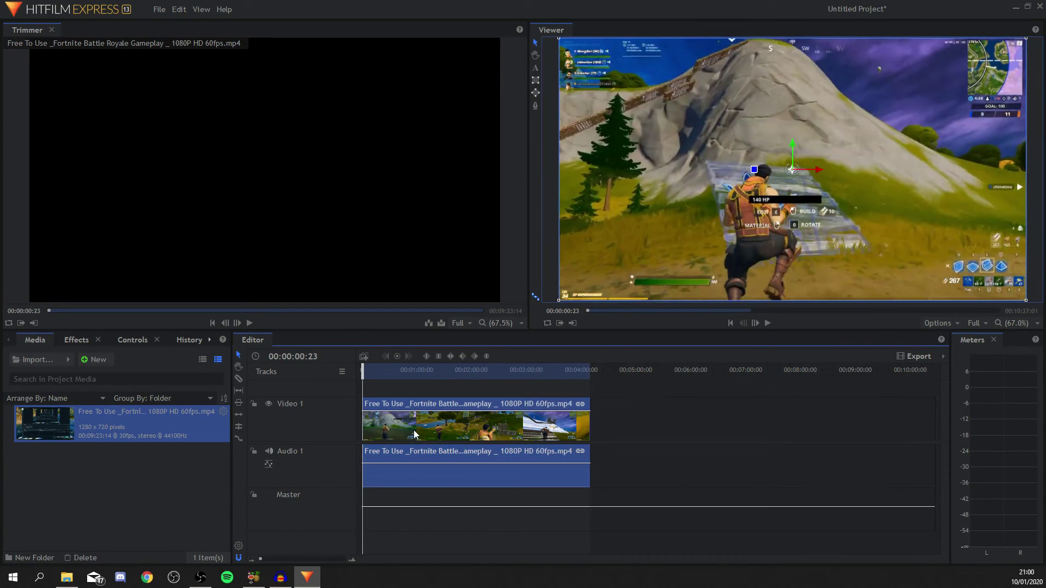
right_click(414, 432)
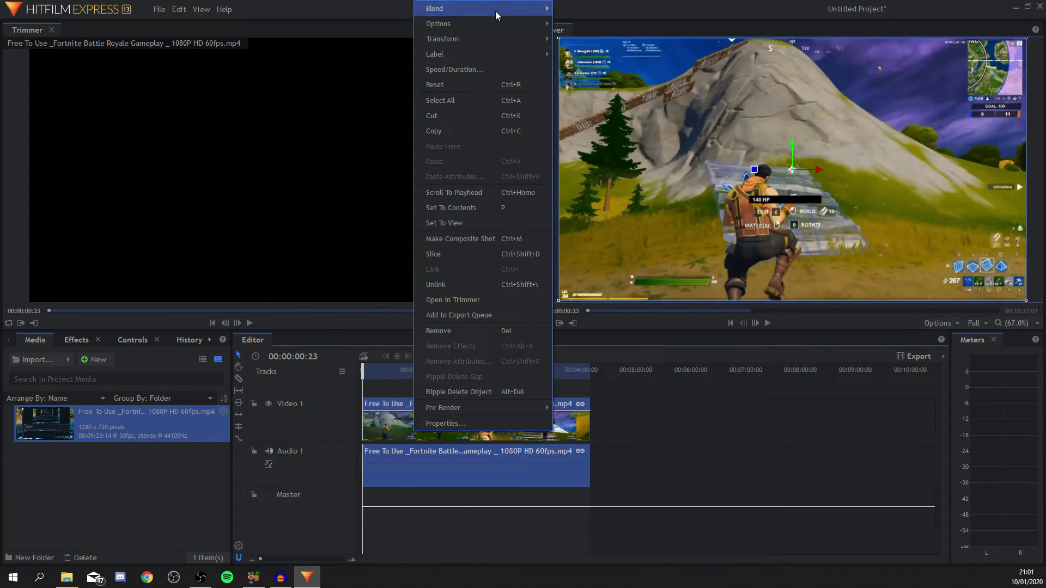
click(478, 68)
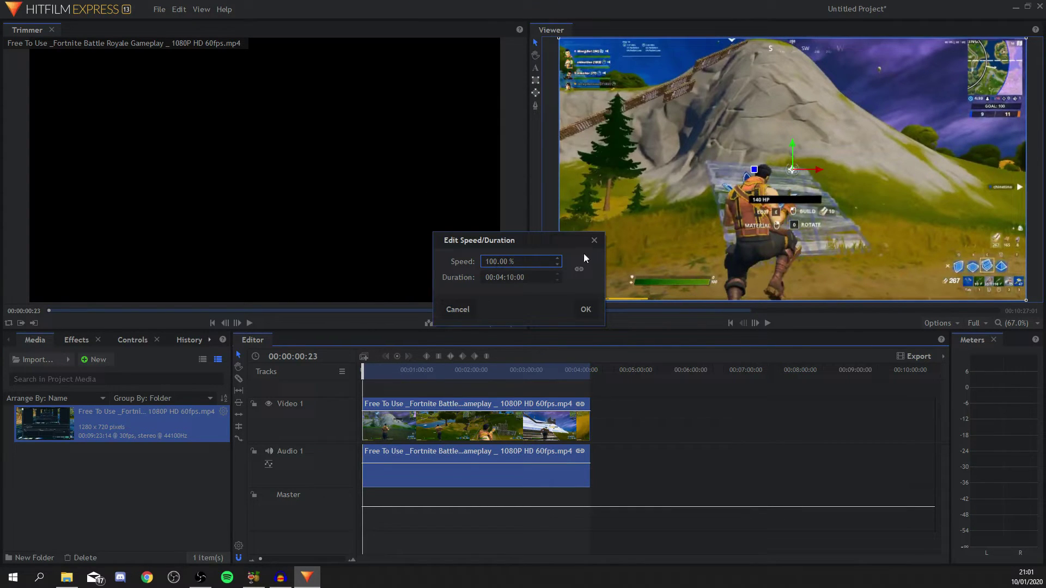
key(BackSpace)
key(BackSpace)
key(BackSpace)
text(200)
key(Return)
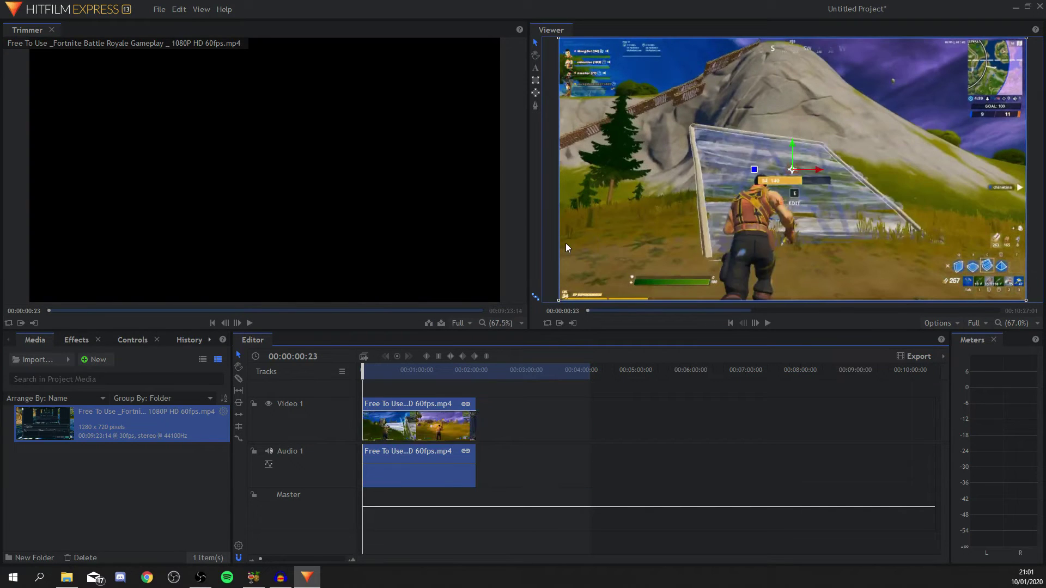
key(space)
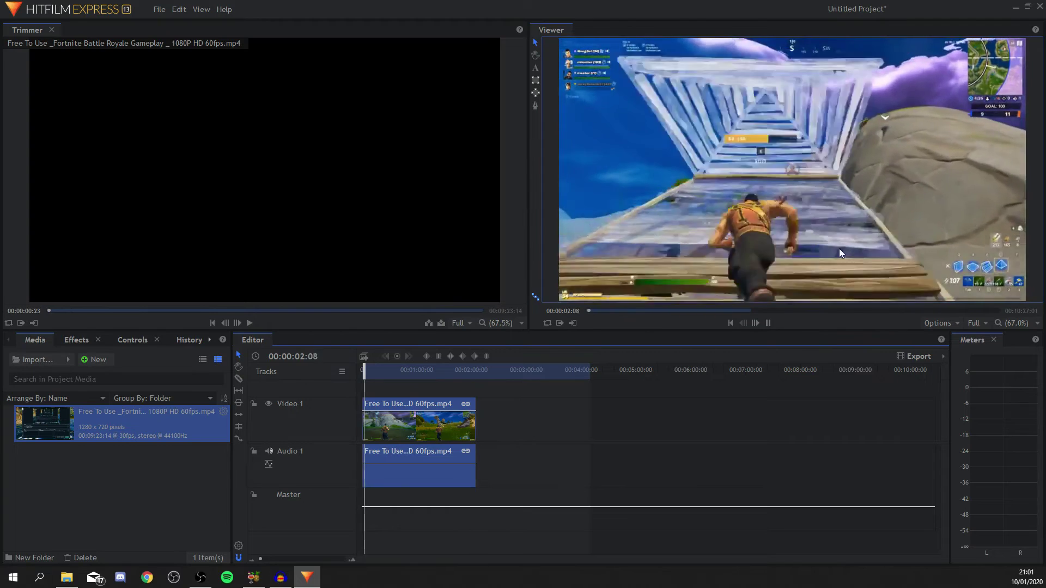
key(space)
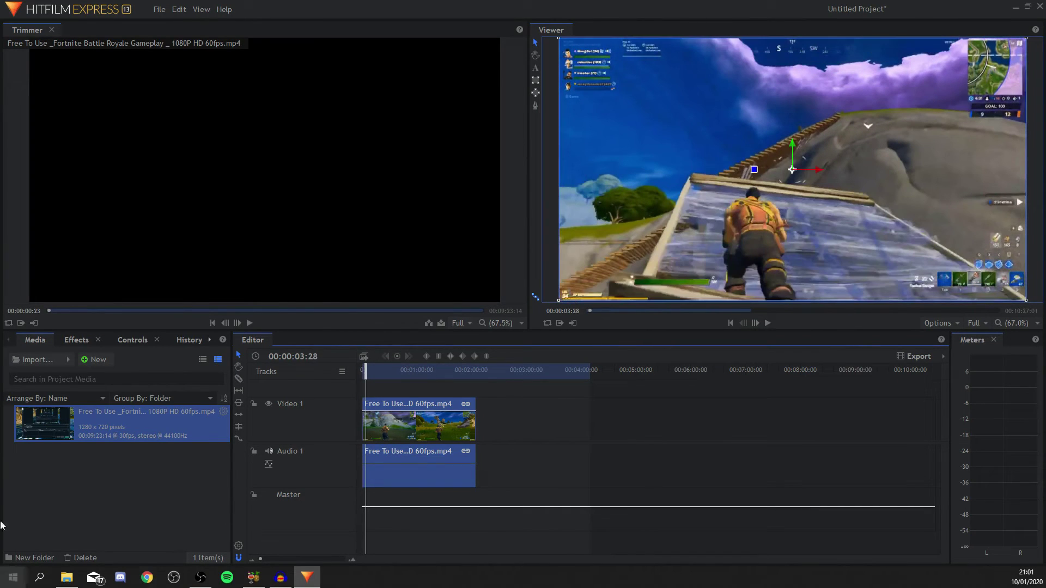
Step: Slightly lower the audio level of the gameplay clip on the Audio 1 track
right_click(387, 383)
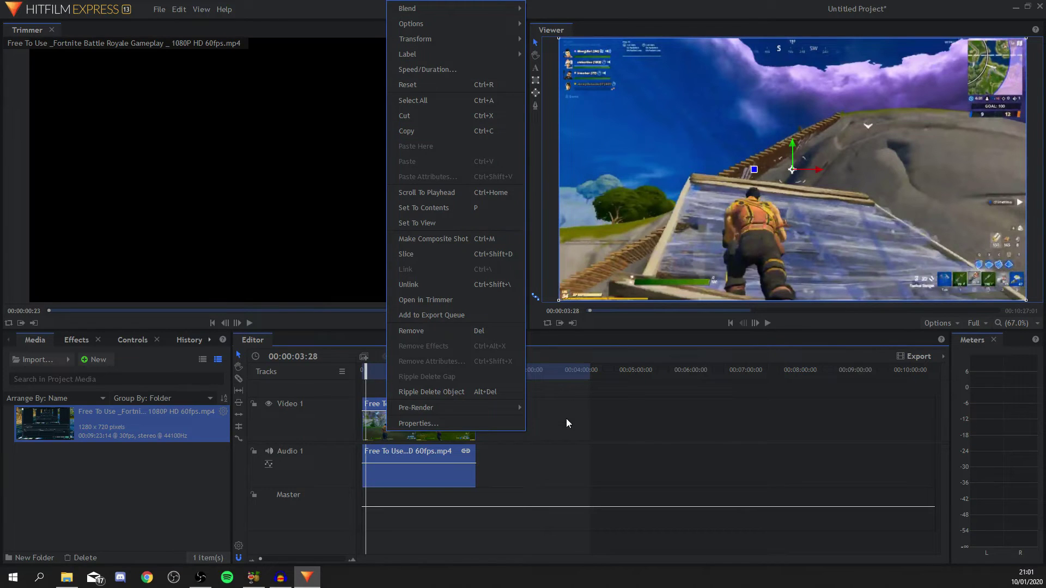
click(560, 444)
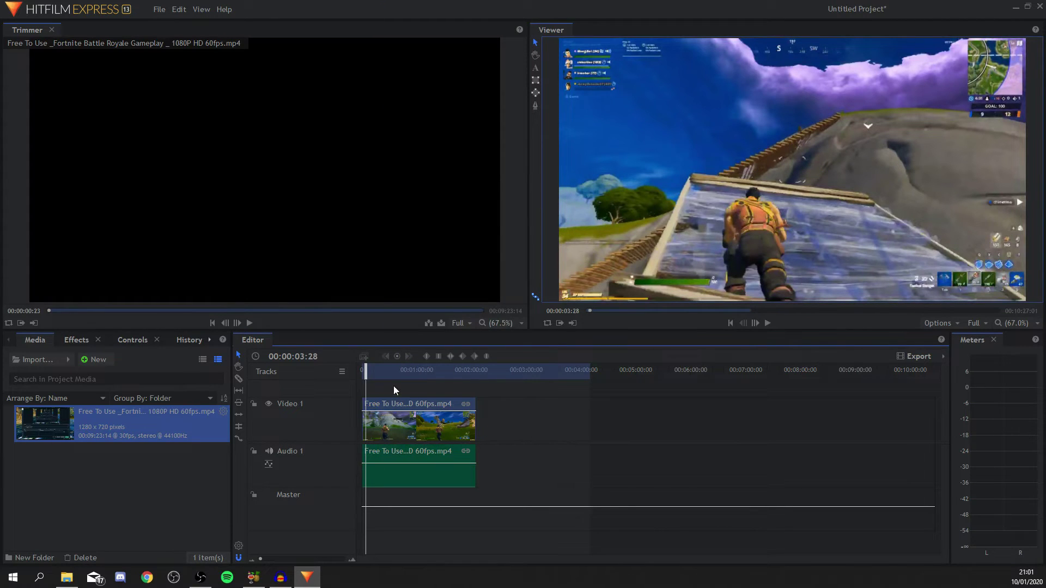
mouse_move(399, 464)
mouse_down()
mouse_move(403, 486)
mouse_move(408, 420)
mouse_move(399, 465)
mouse_up()
click(280, 577)
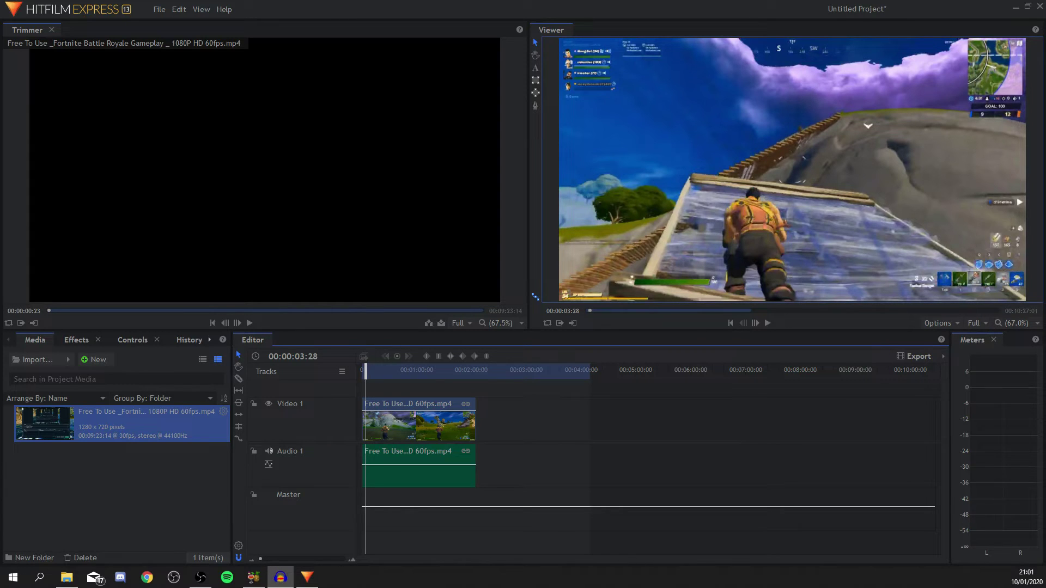
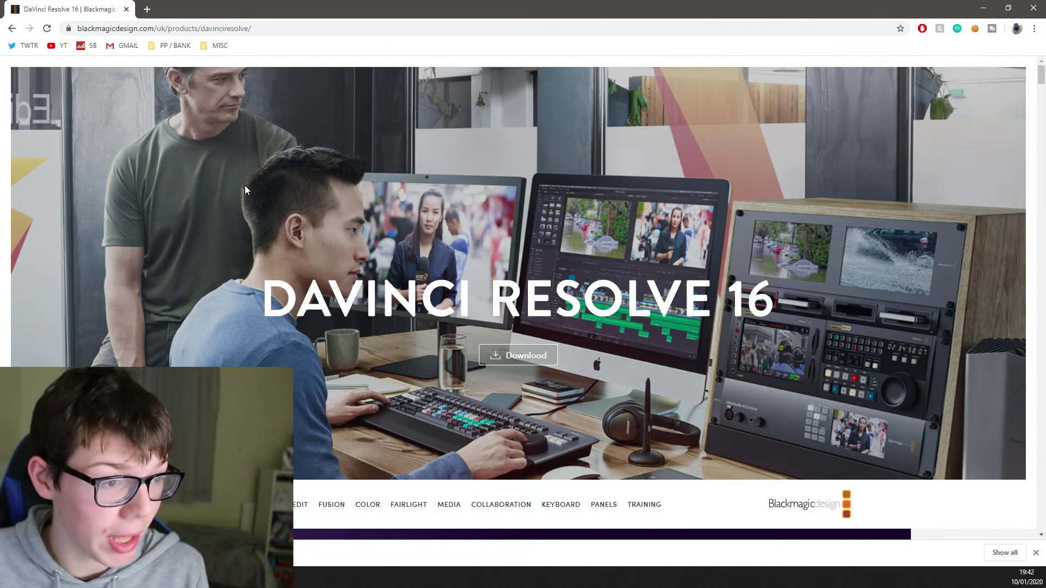
Step: Look through the DaVinci Resolve 16 product page, from the feature overview down to the free and Studio download options
scroll(548, 325, down, 2)
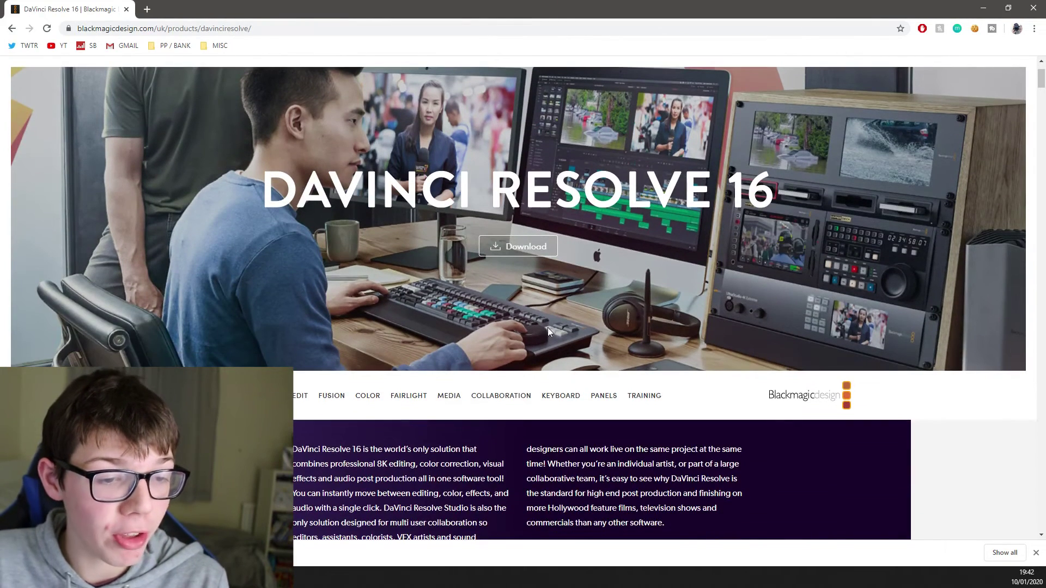
scroll(535, 244, up, 2)
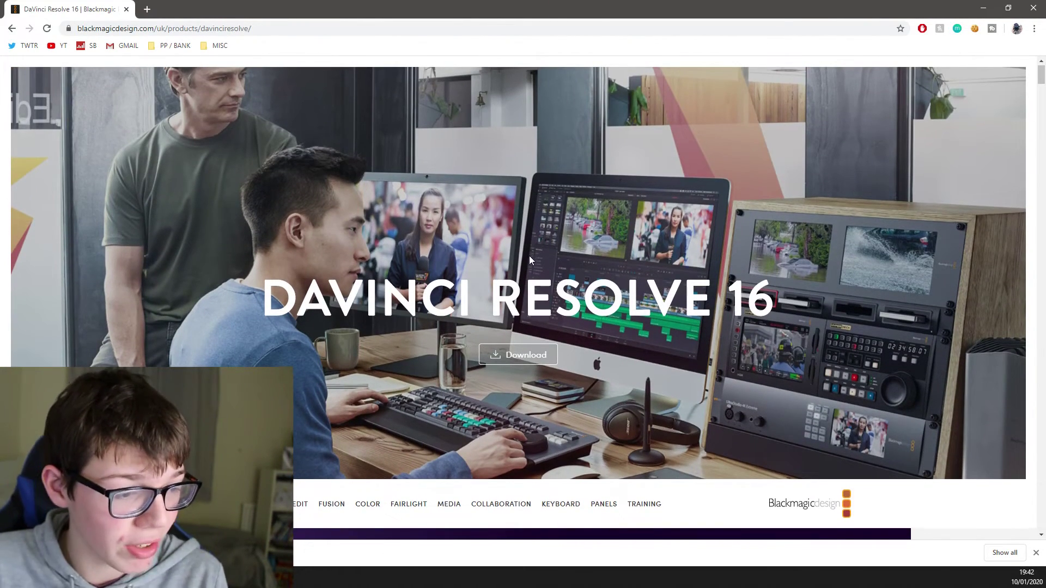
scroll(529, 256, down, 4)
scroll(616, 264, down, 9)
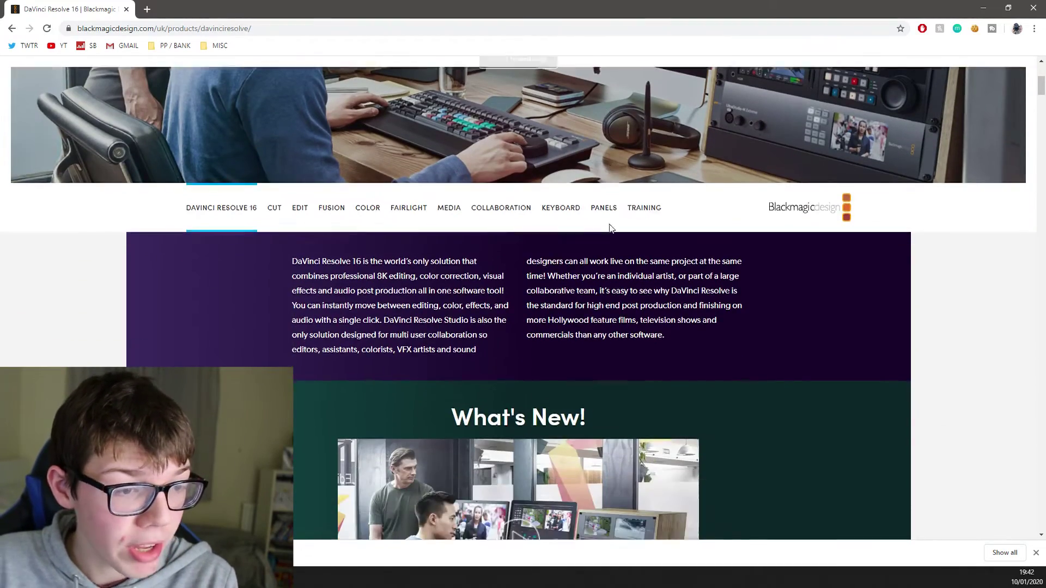
scroll(587, 243, down, 7)
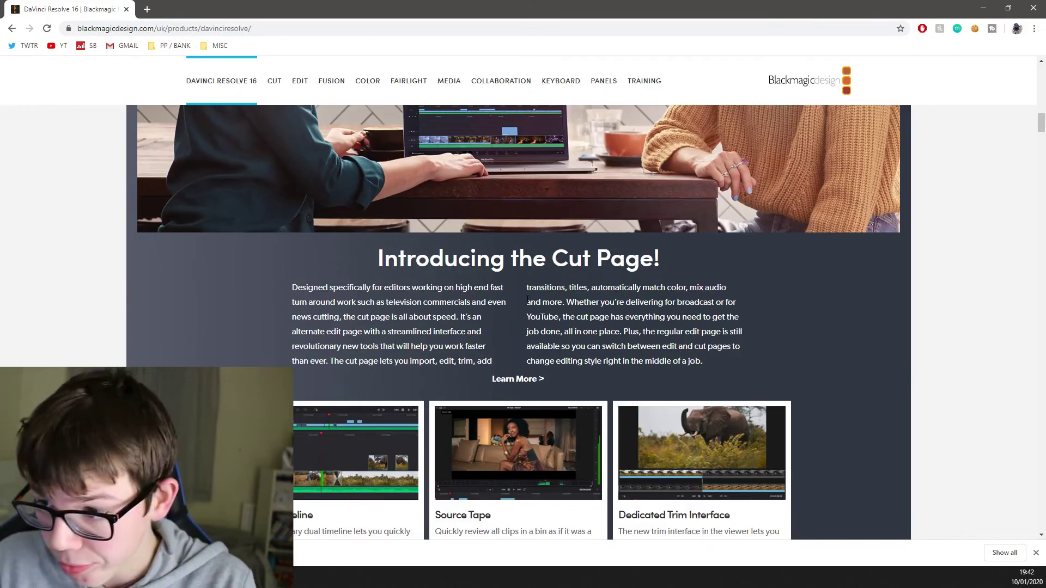
scroll(527, 298, down, 14)
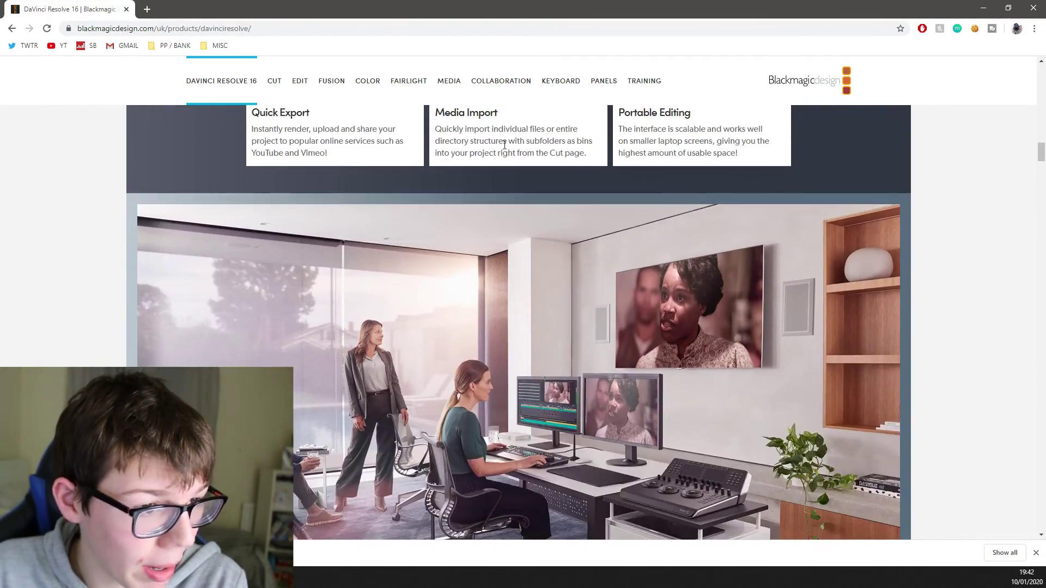
scroll(504, 145, up, 2)
scroll(350, 282, down, 12)
scroll(364, 273, down, 20)
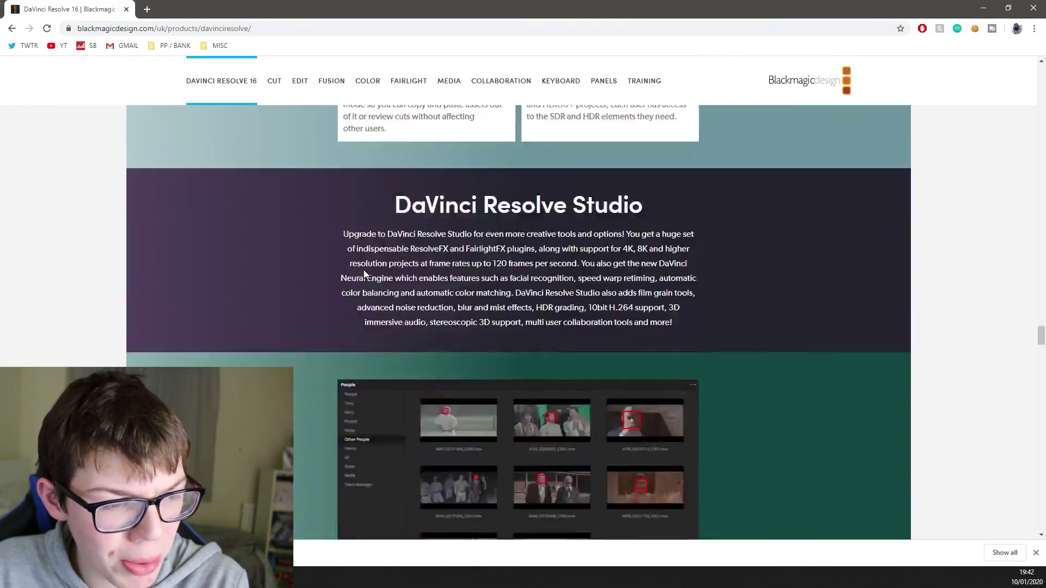
scroll(364, 272, down, 20)
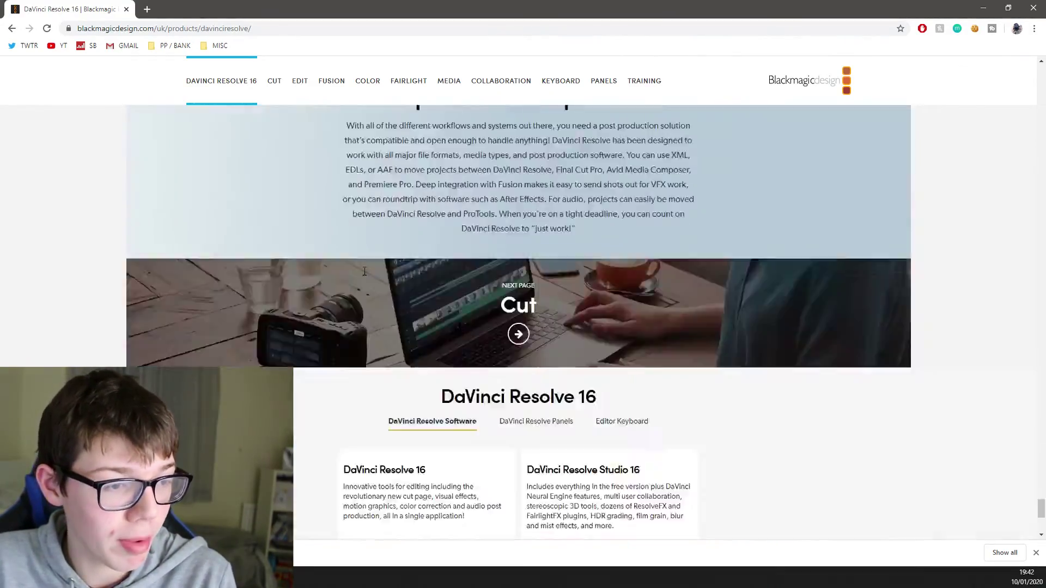
scroll(364, 272, down, 6)
scroll(402, 276, up, 3)
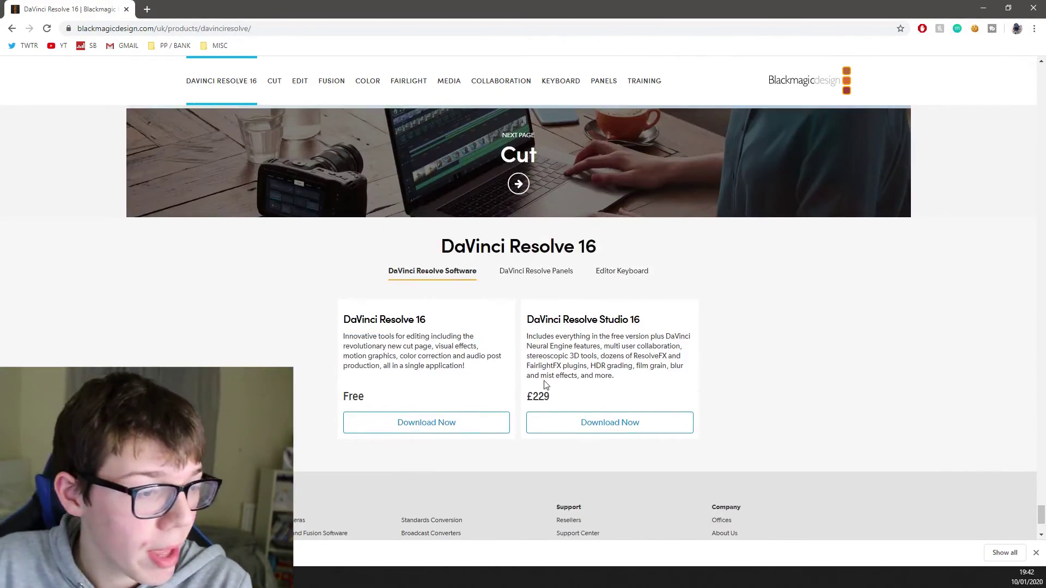
Step: Try to register for the free DaVinci Resolve 16 Windows download with the details form left blank, and dismiss the form
click(451, 423)
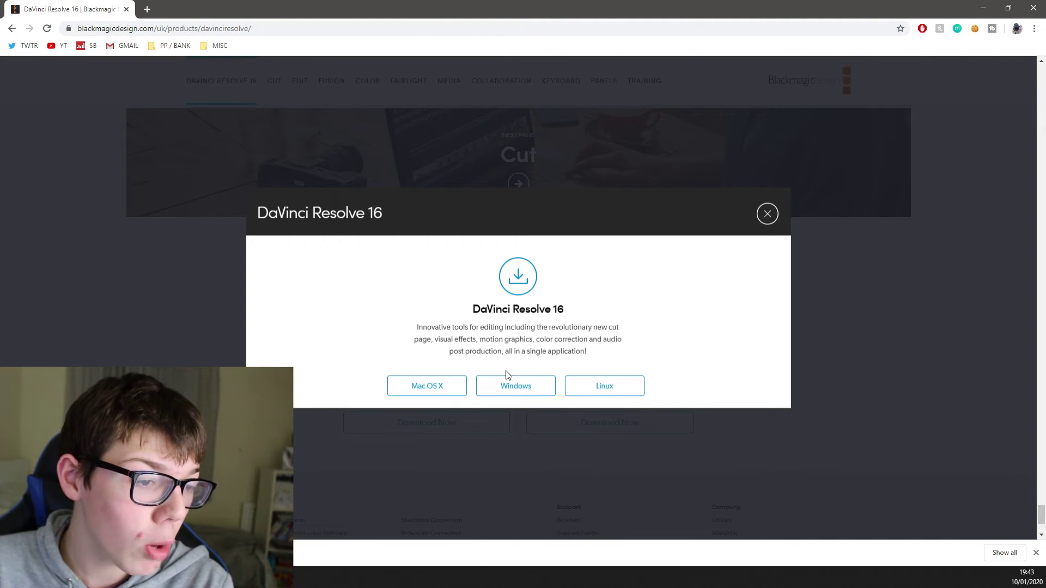
click(523, 384)
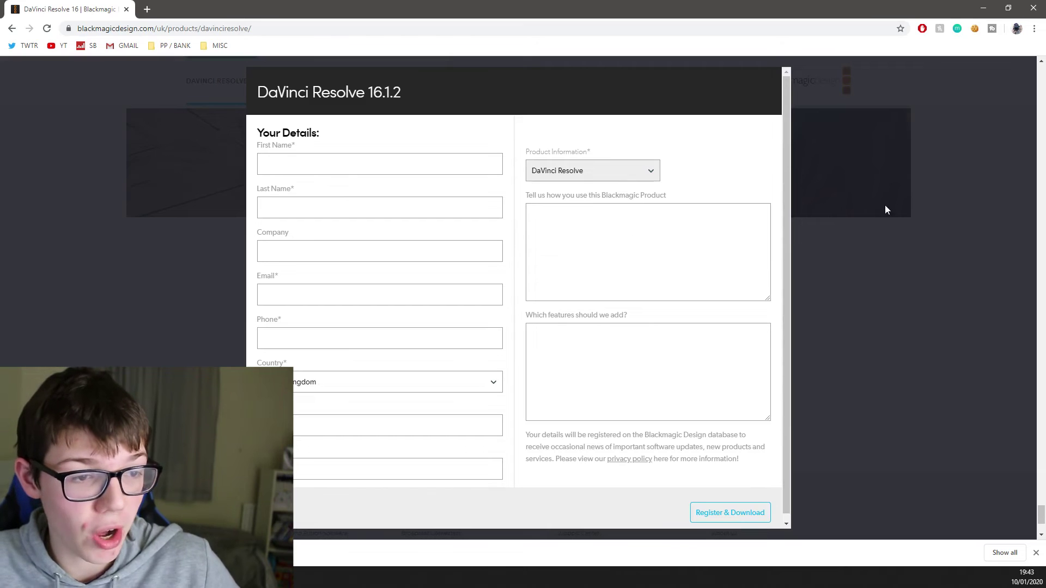
click(726, 511)
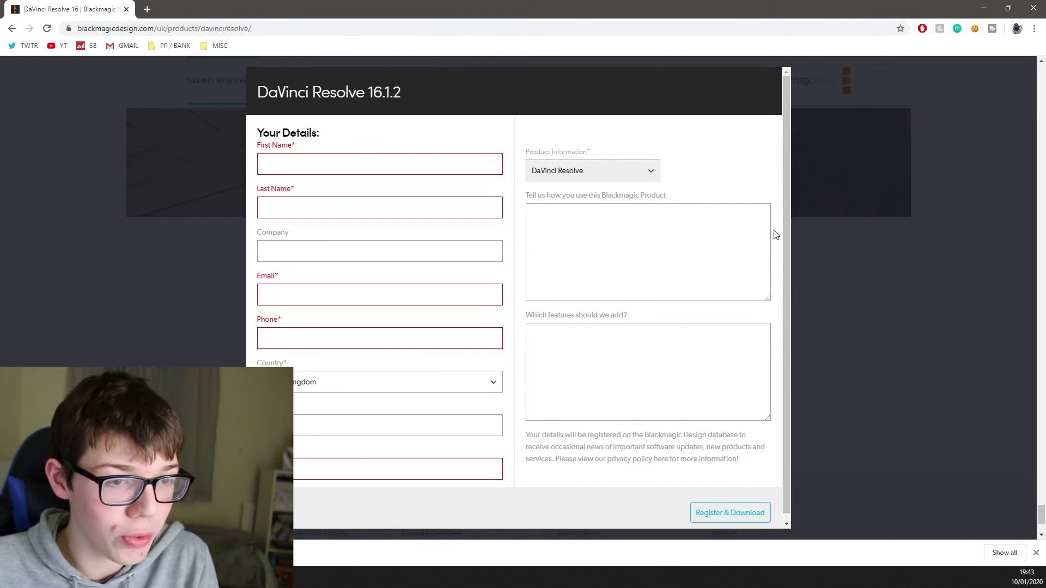
click(857, 251)
scroll(684, 285, up, 3)
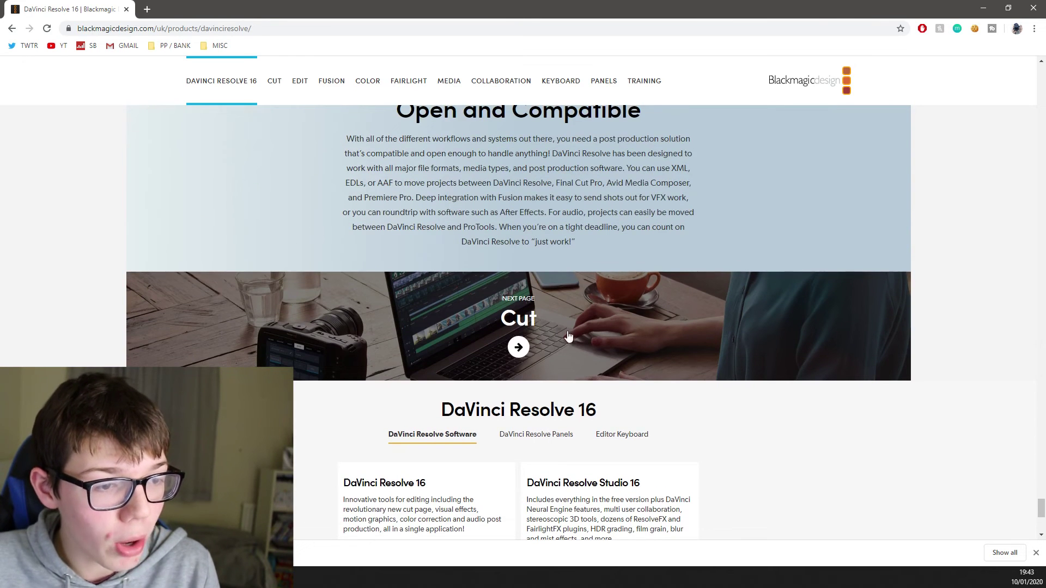
scroll(699, 353, up, 5)
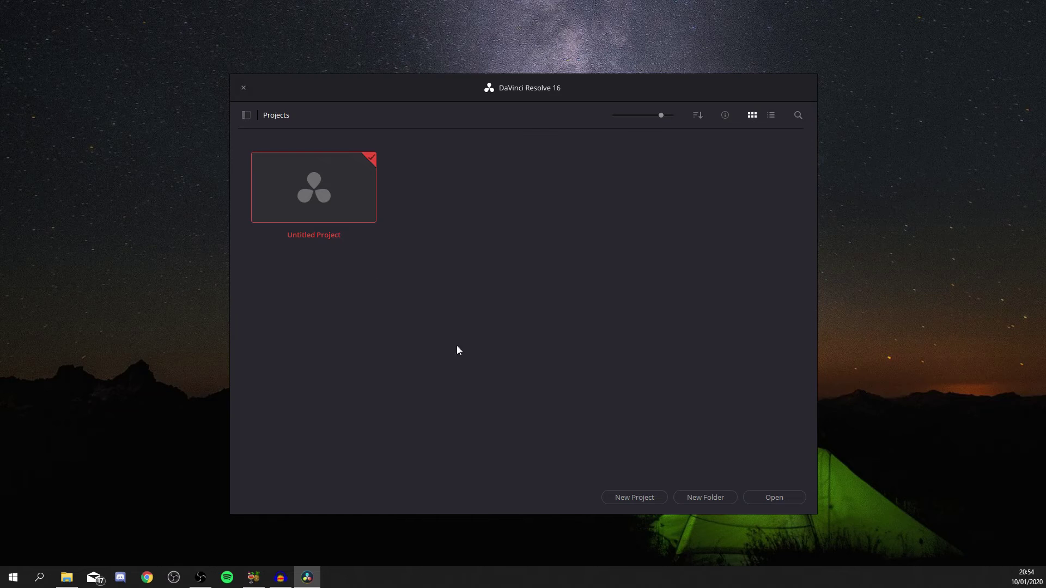
Step: Switch to DaVinci Resolve 16 and create a new project with the default name
right_click(509, 192)
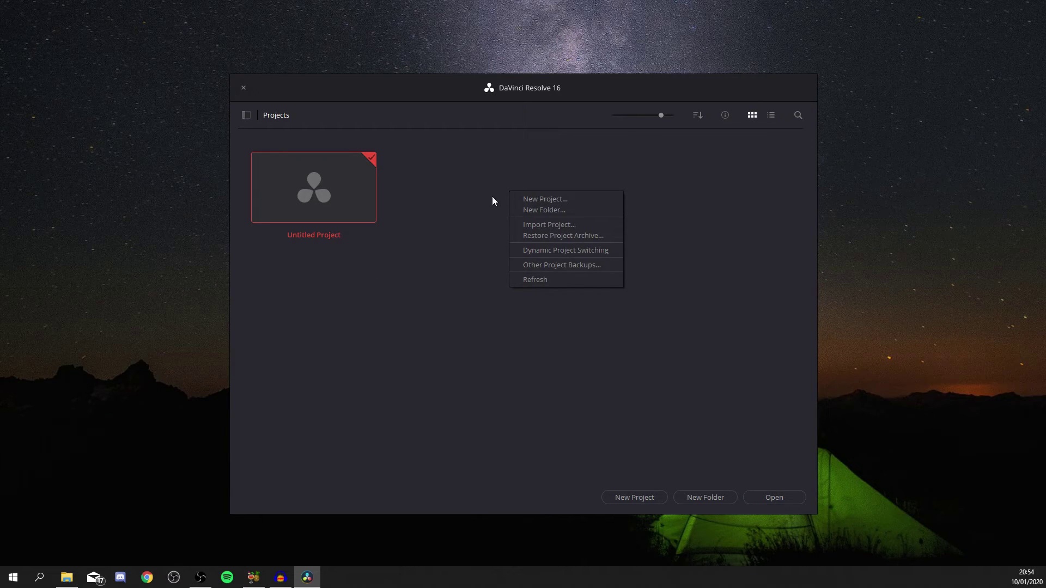
click(526, 200)
click(584, 308)
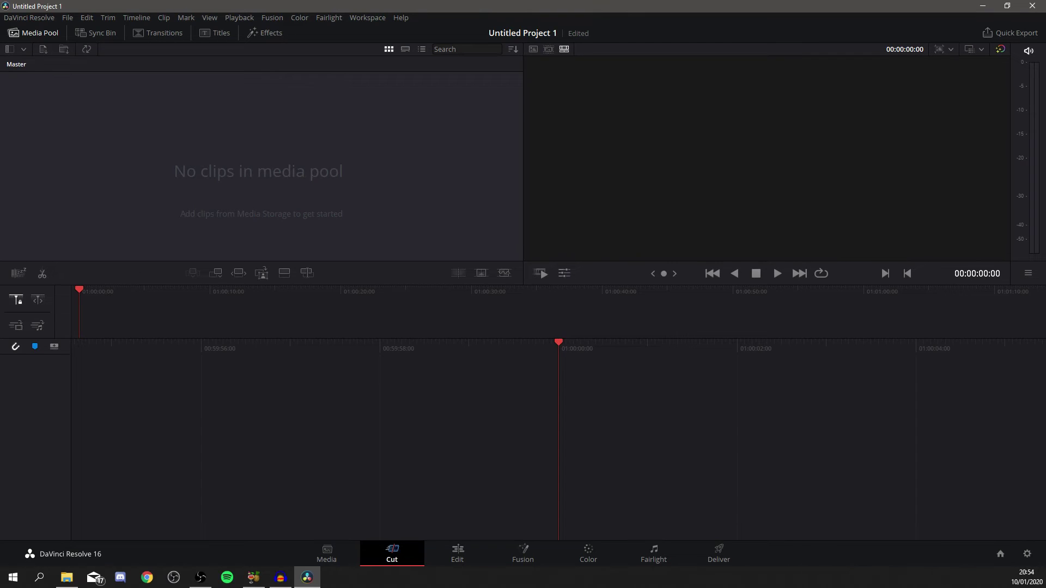
Step: Import the Fortnite gameplay video into the media pool and change the timeline frame rate and video format to match it
key(super+e)
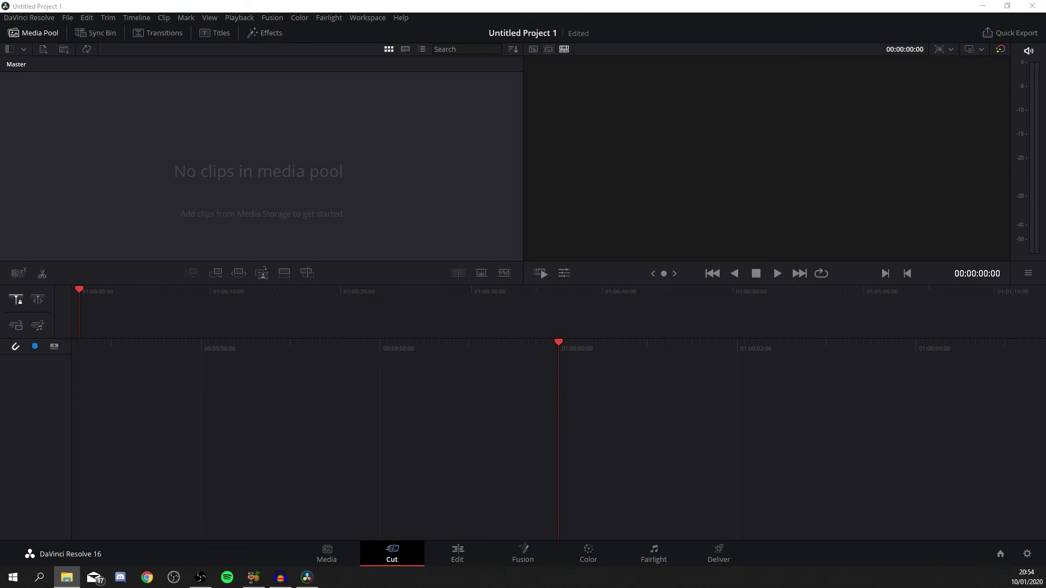
drag(820, 202, 266, 183)
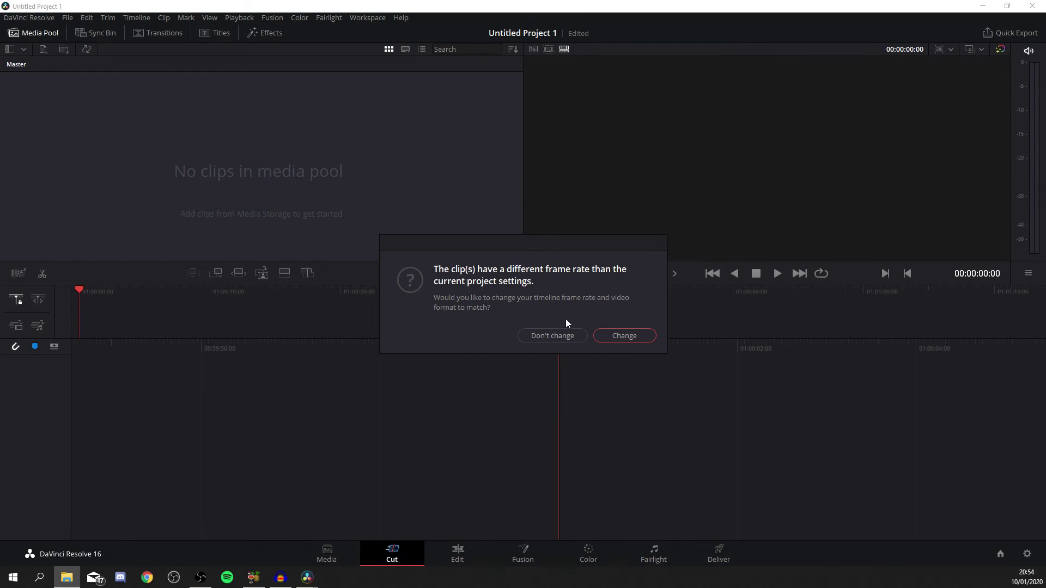
click(620, 335)
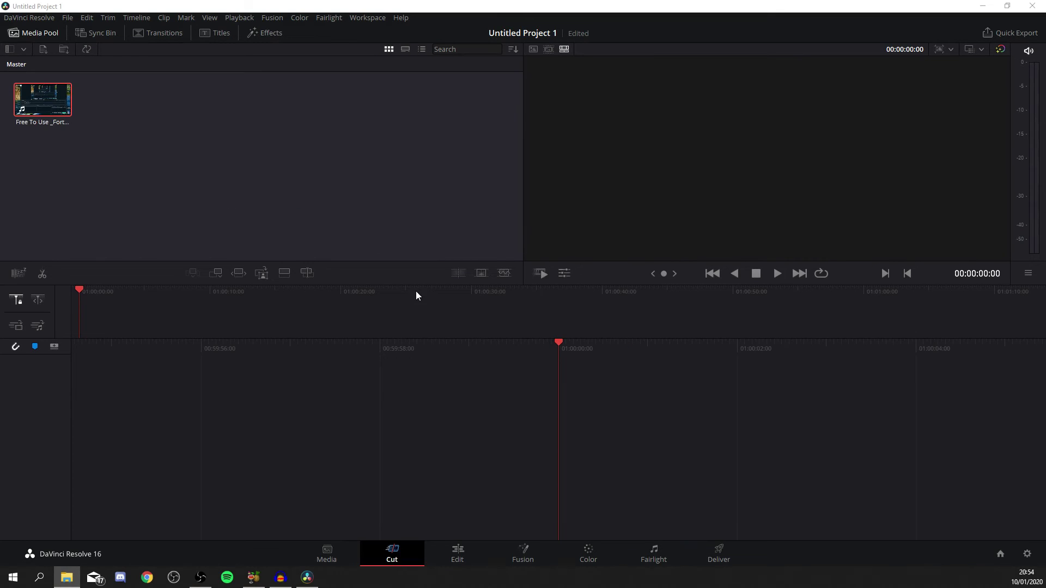
click(458, 136)
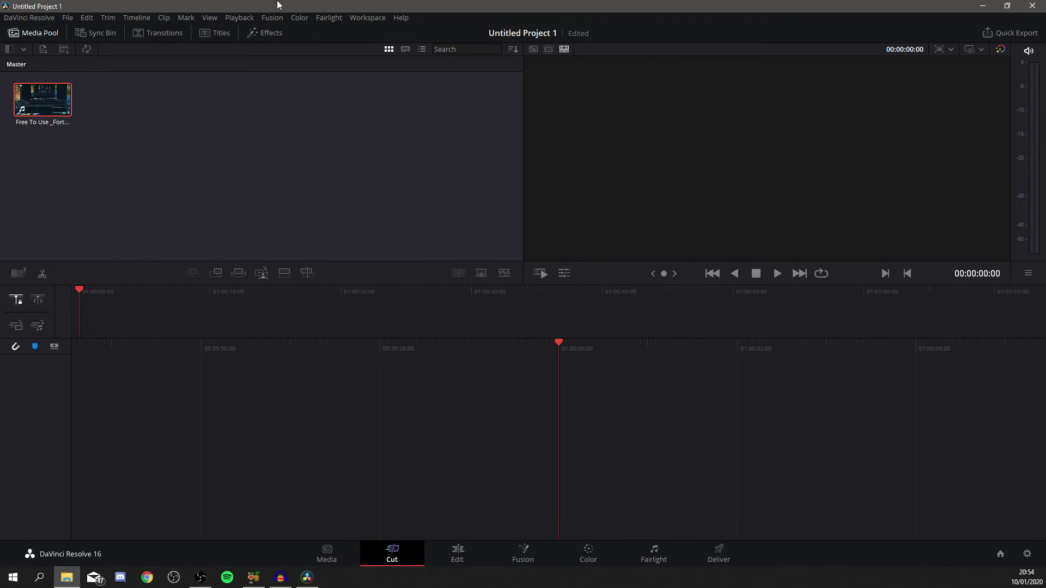
Step: Place the gameplay clip on the timeline and trim off its opening up to where the boat footage starts
drag(53, 101, 577, 370)
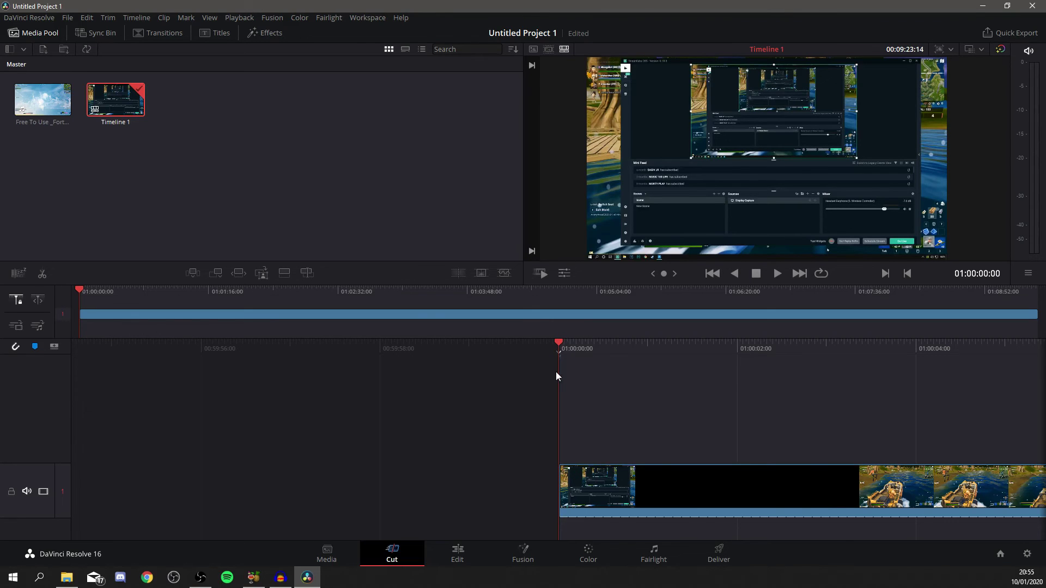
key(space)
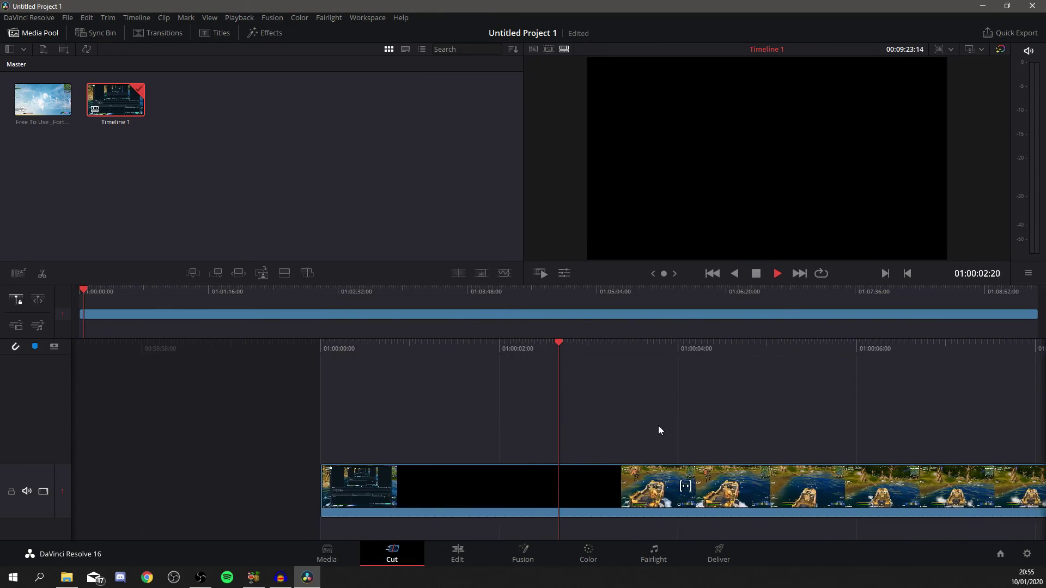
key(space)
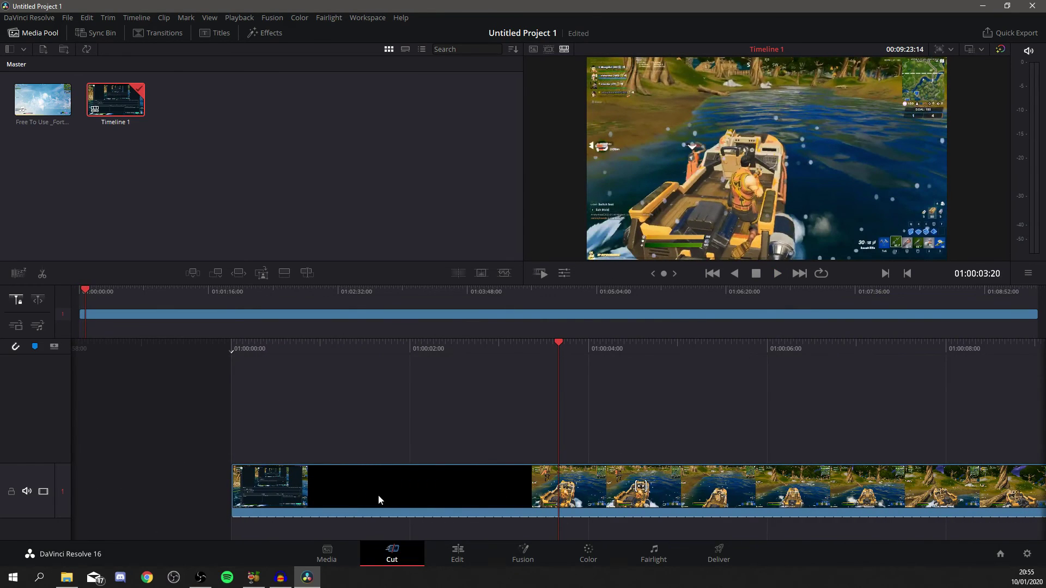
drag(231, 491, 531, 498)
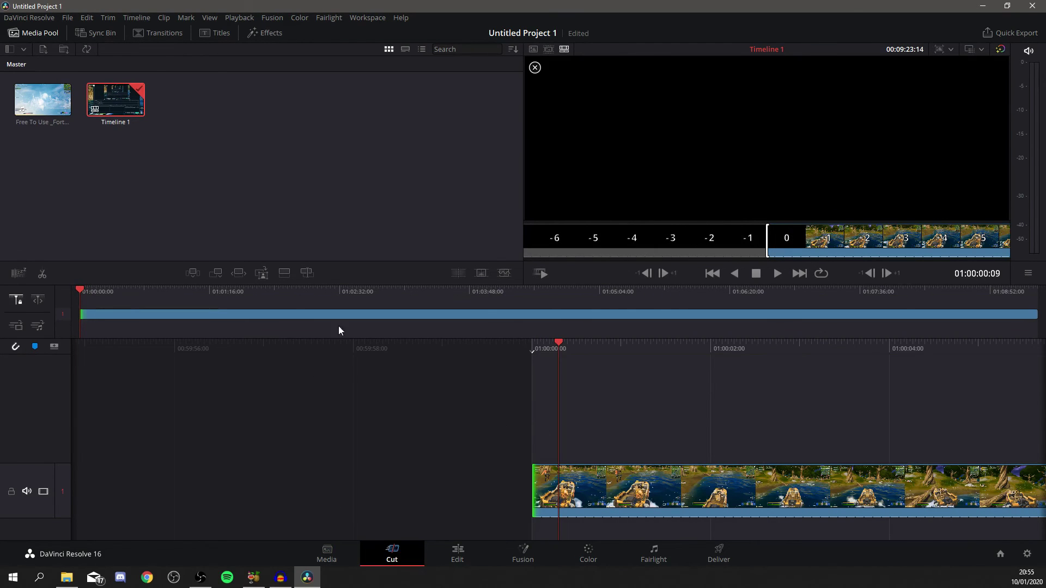
Step: Open the timeline on the Edit page, play back the trimmed gameplay clip, and select it
click(460, 552)
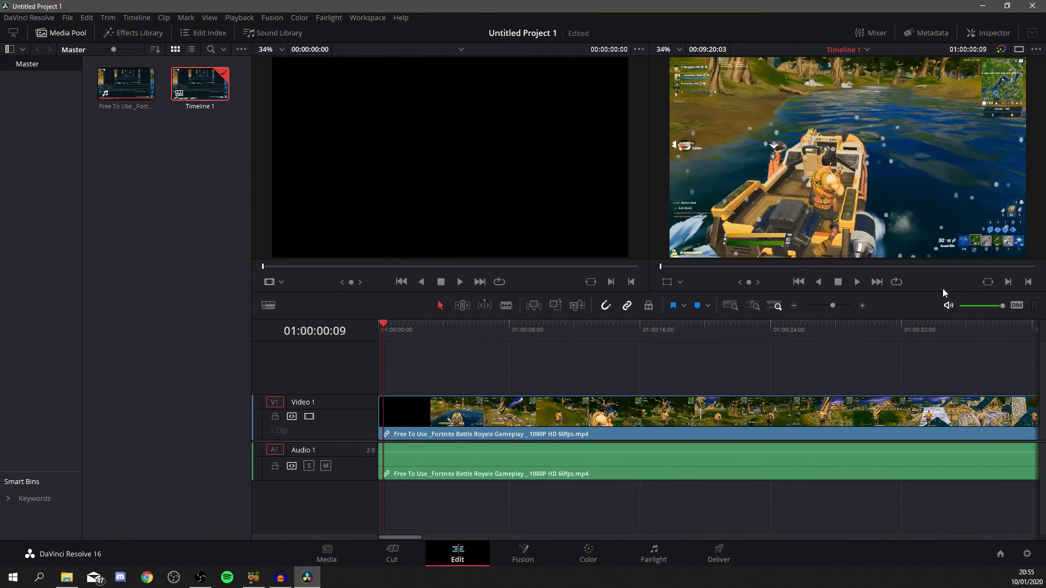
key(space)
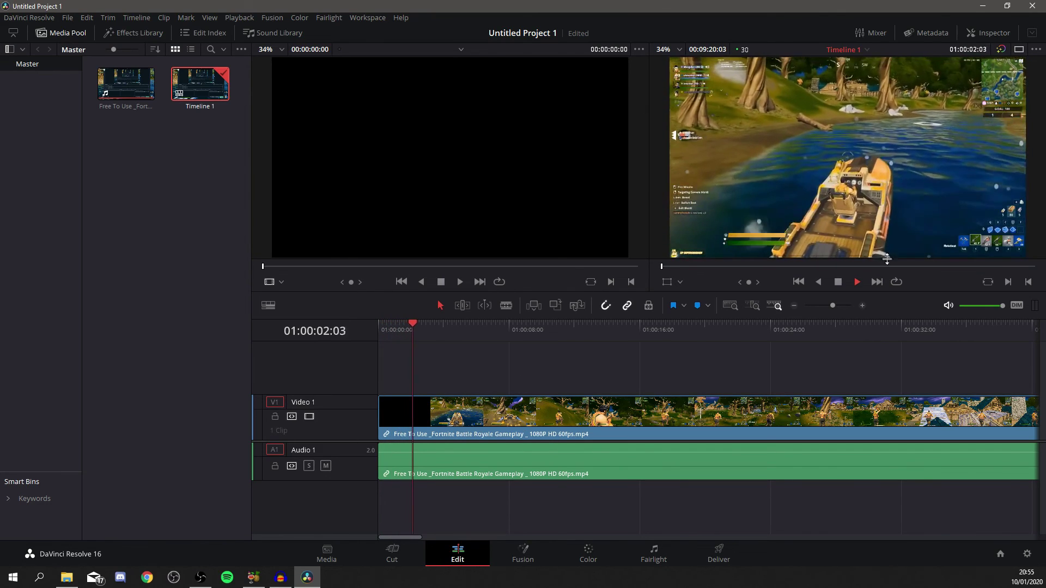
key(space)
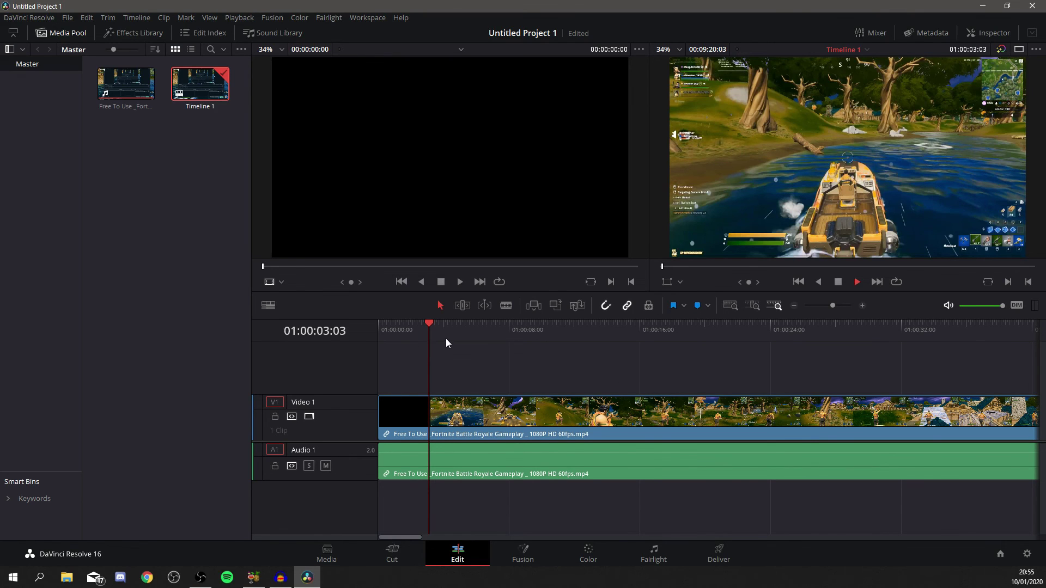
key(space)
click(589, 412)
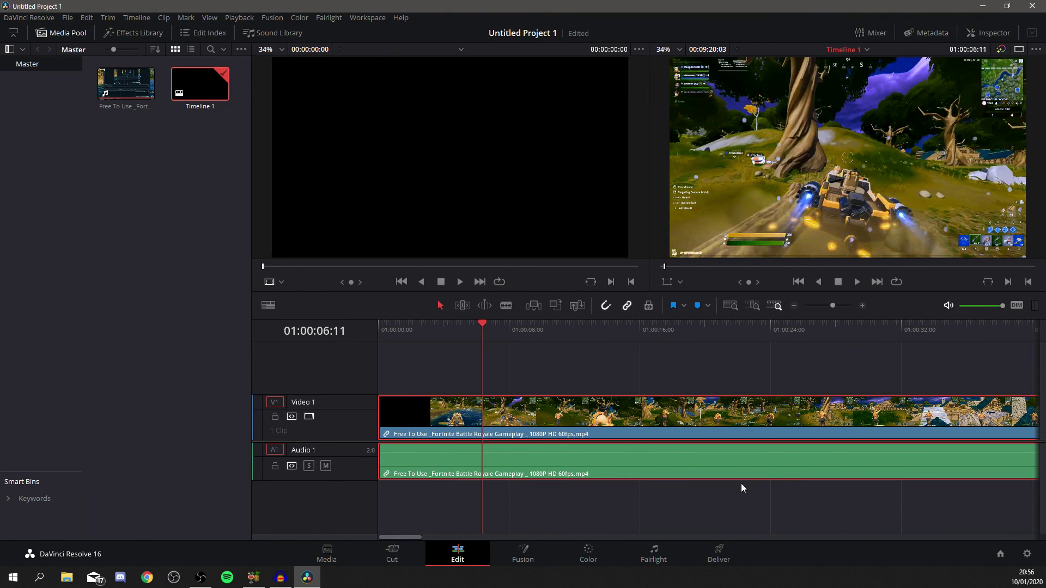
Step: Try extreme darkening and brightening of the gameplay clip with the custom curve on the Color page, and undo all curve changes
click(595, 562)
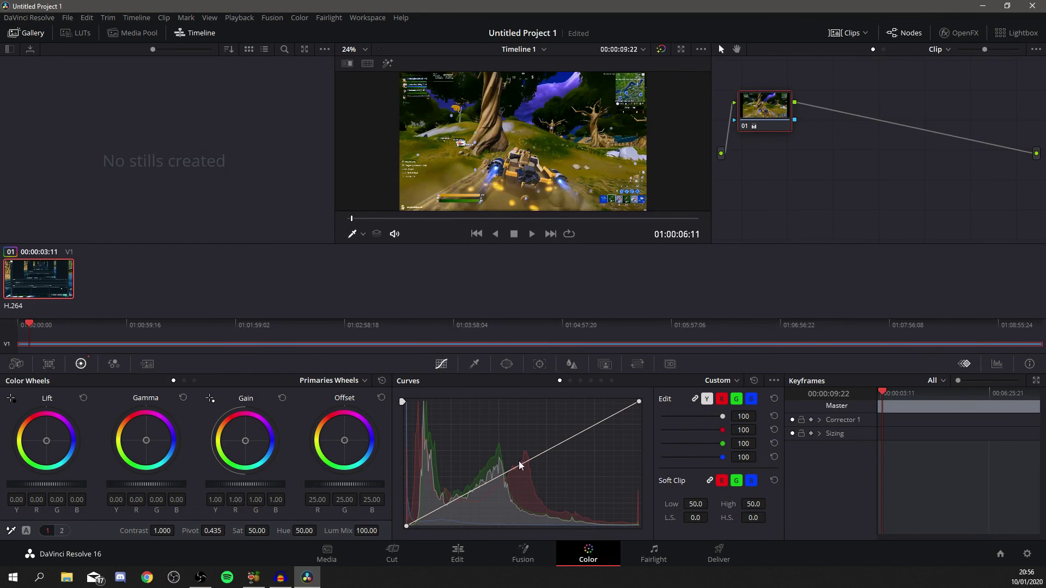
drag(530, 465, 634, 527)
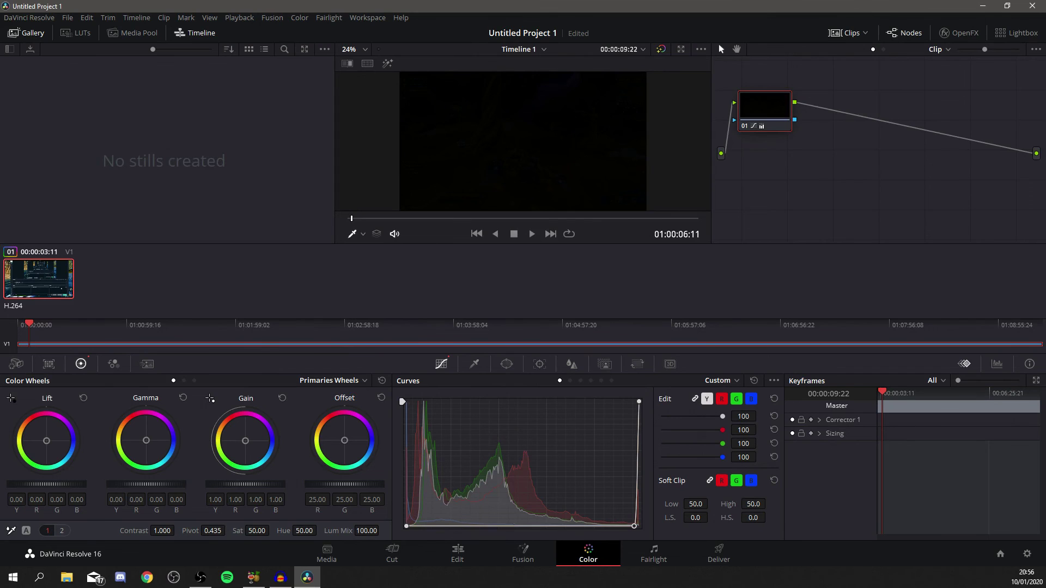
key(ctrl+z)
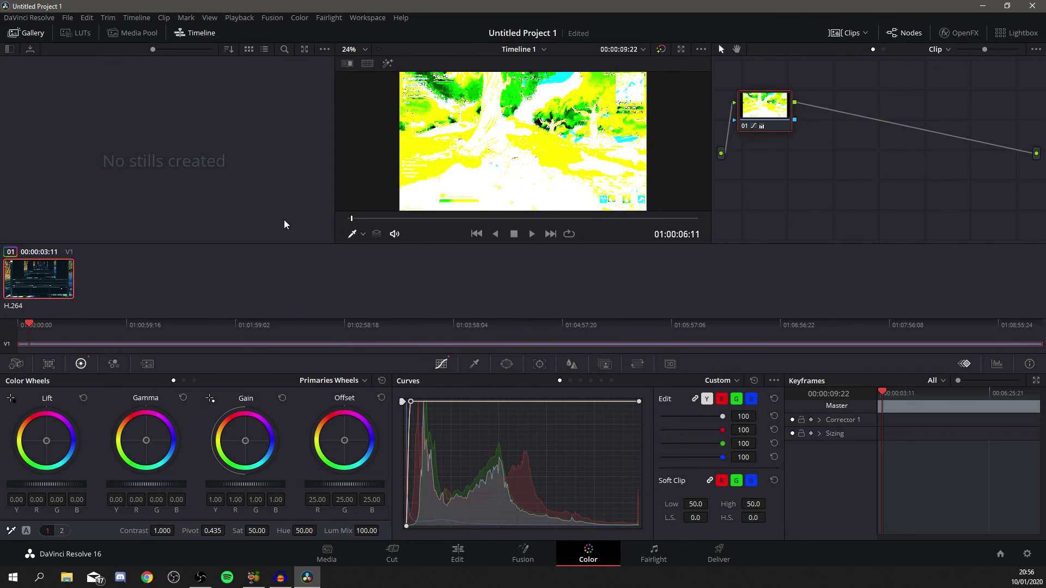
key(ctrl+z)
key(ctrl+z)
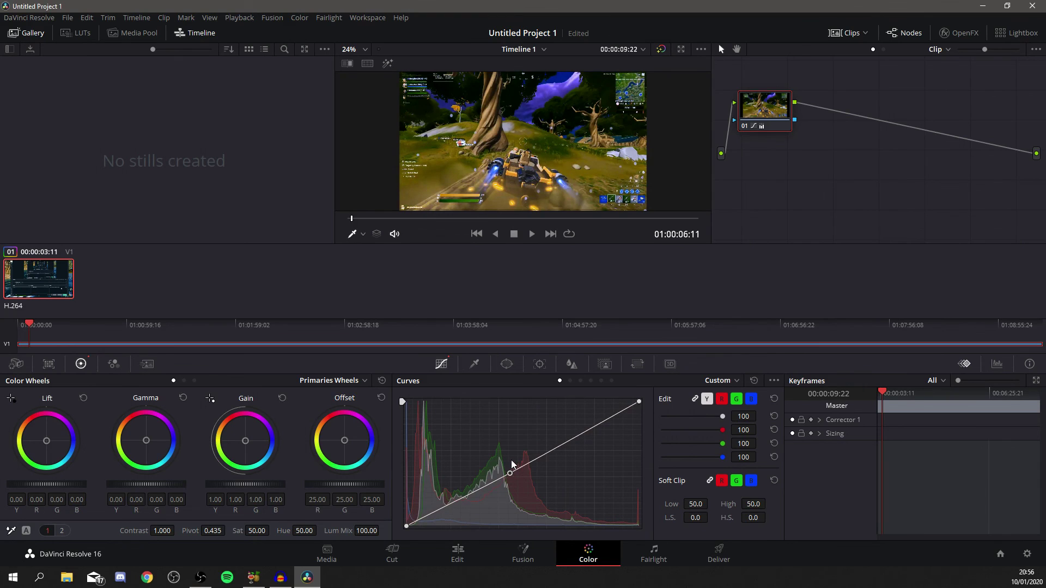
key(ctrl+z)
key(ctrl+z)
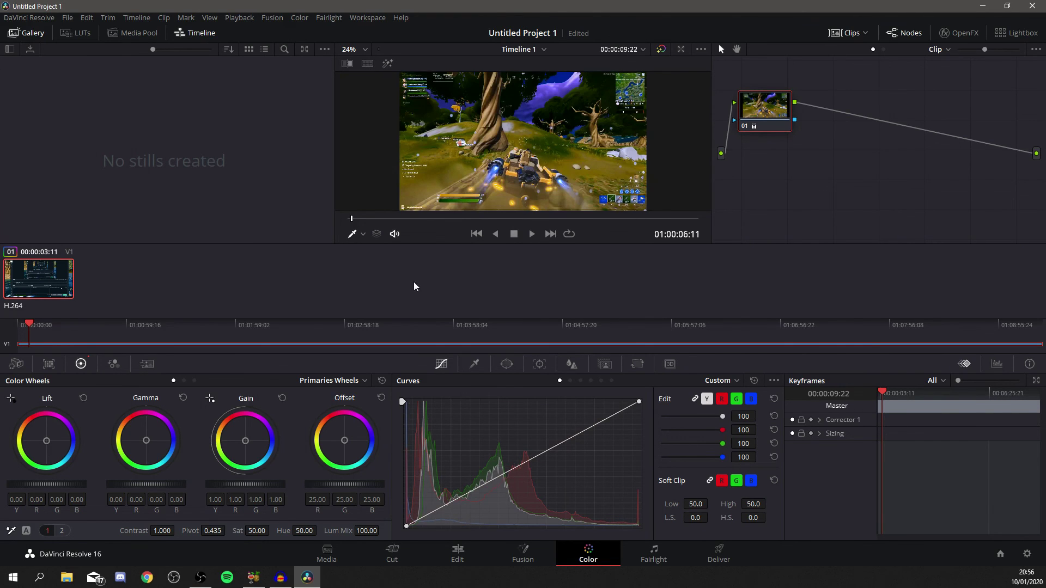
Step: Choose the YouTube 1080p render preset on the Deliver page and review its settings
click(732, 566)
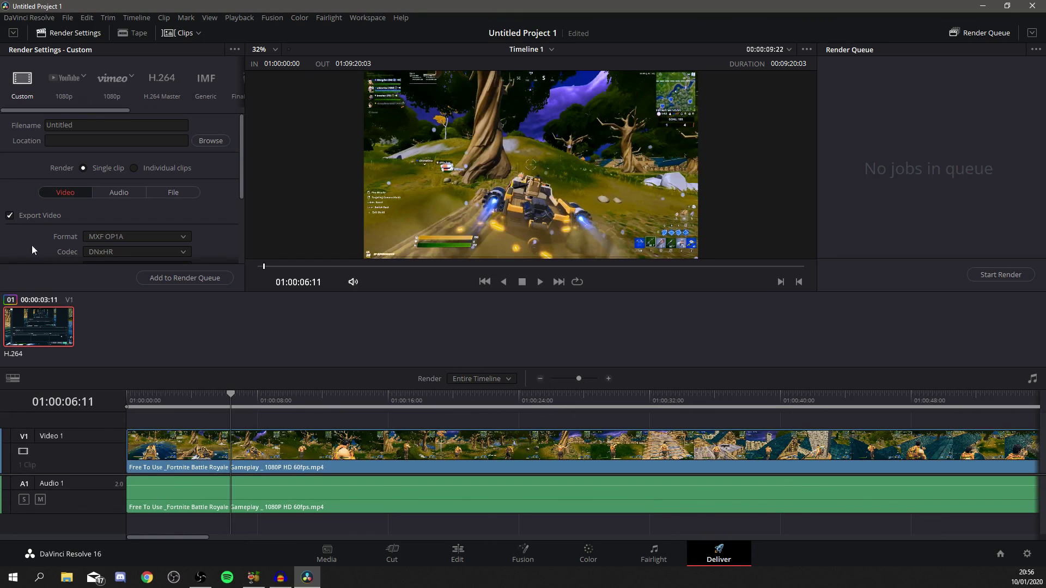
click(61, 87)
scroll(115, 199, down, 1)
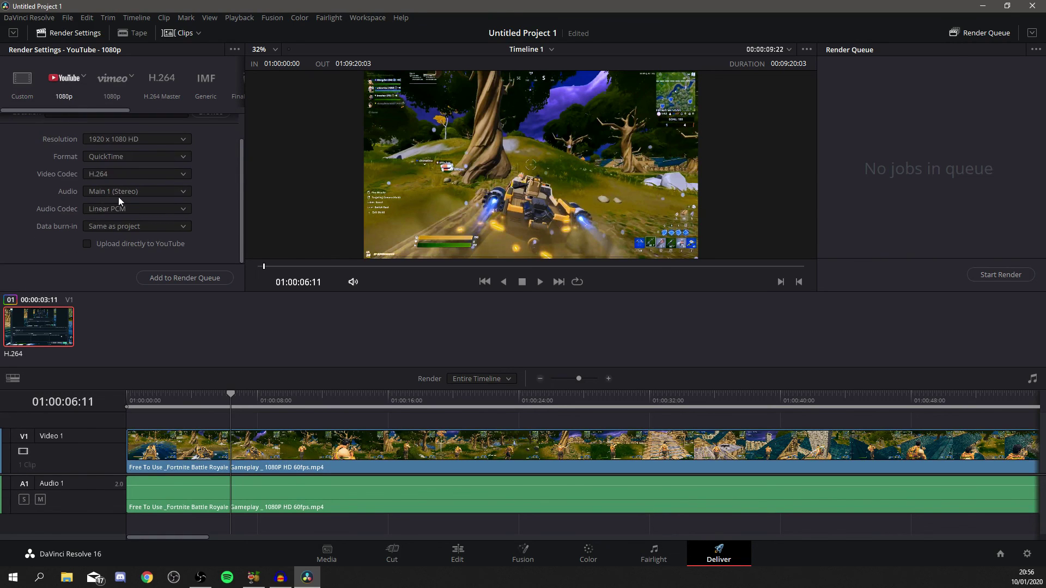
scroll(126, 207, up, 1)
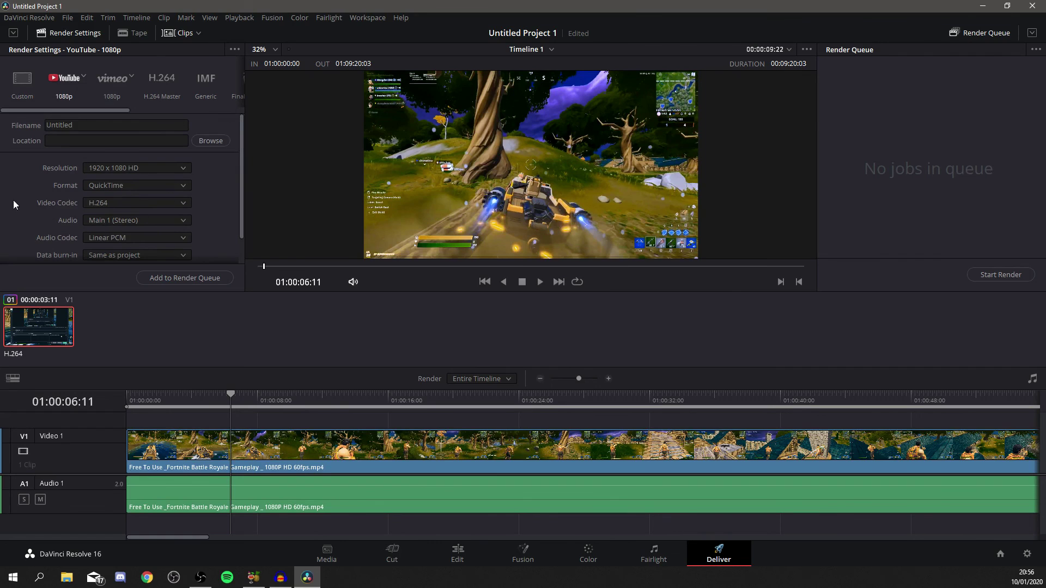